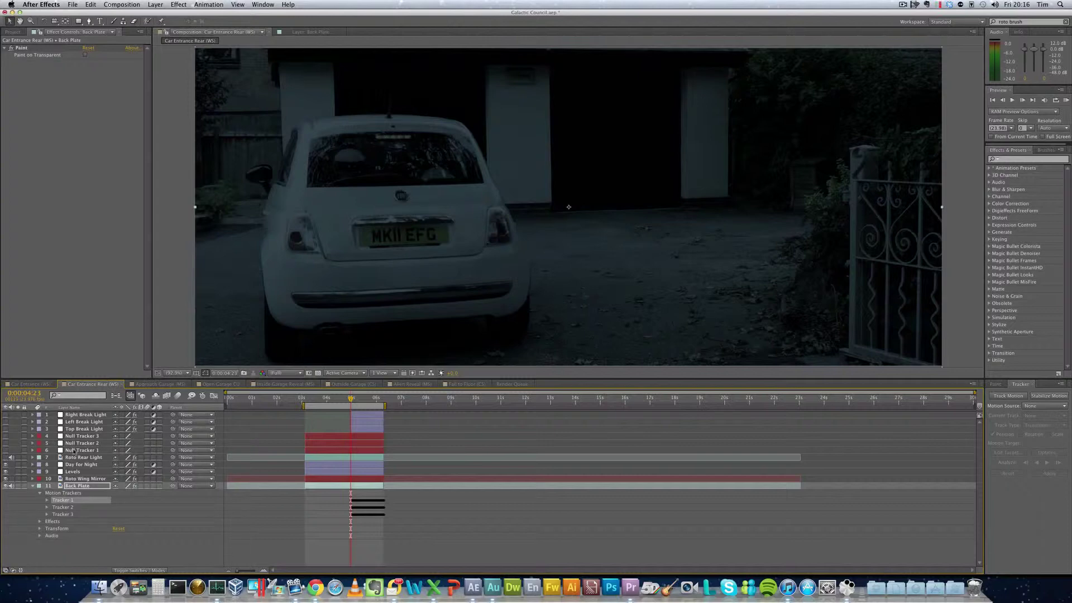
Show the Roto Rear Light layer so the top brake light glows orange
click(6, 457)
Search the effects for 'light' and choose CC Light Rays
click(1019, 160)
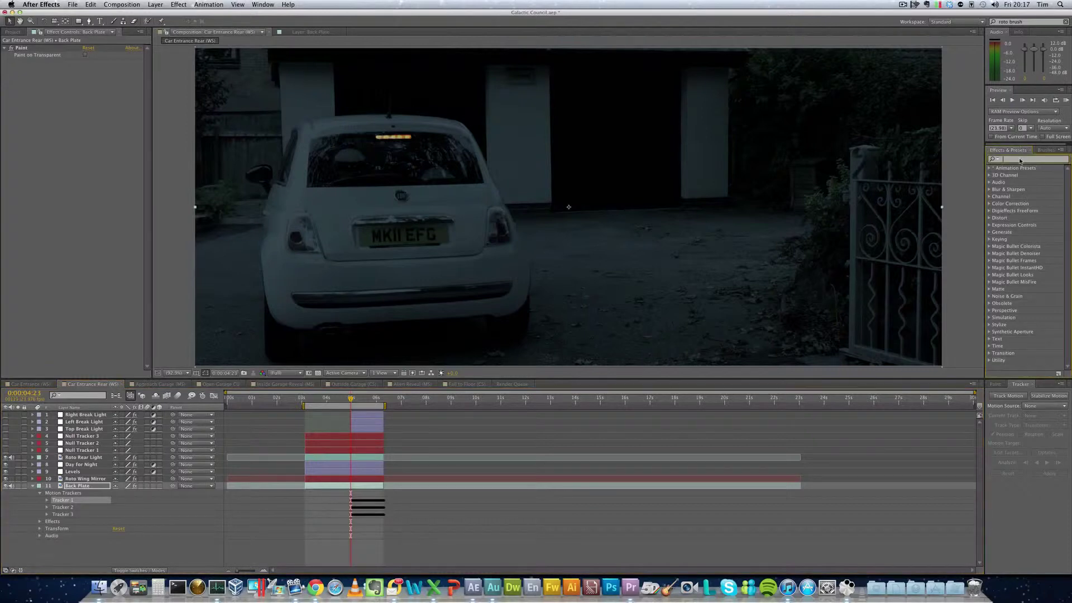
text(light)
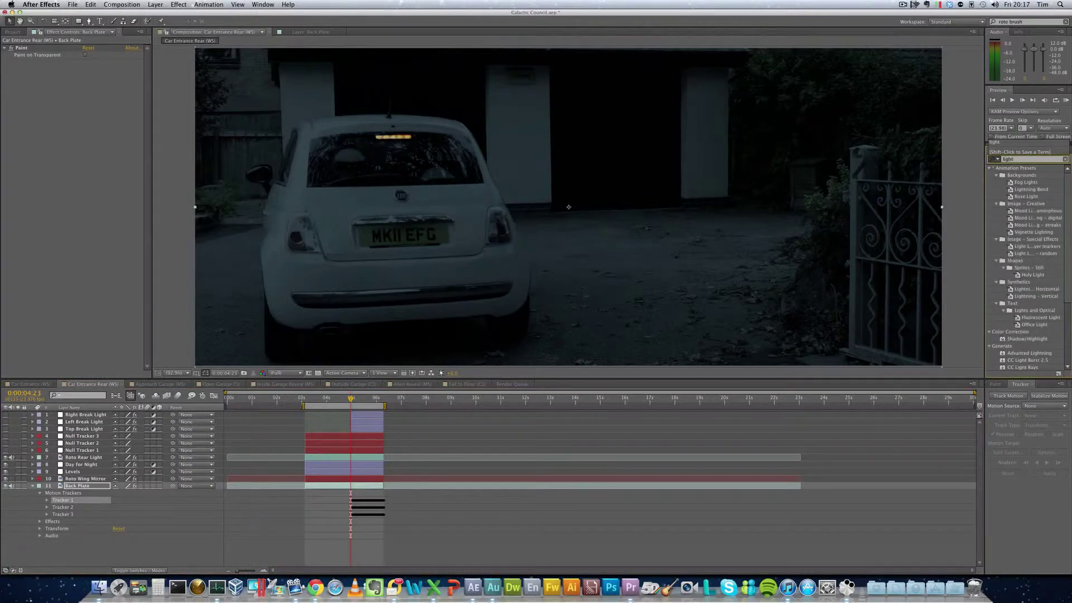
text(s)
key(BackSpace)
click(1031, 367)
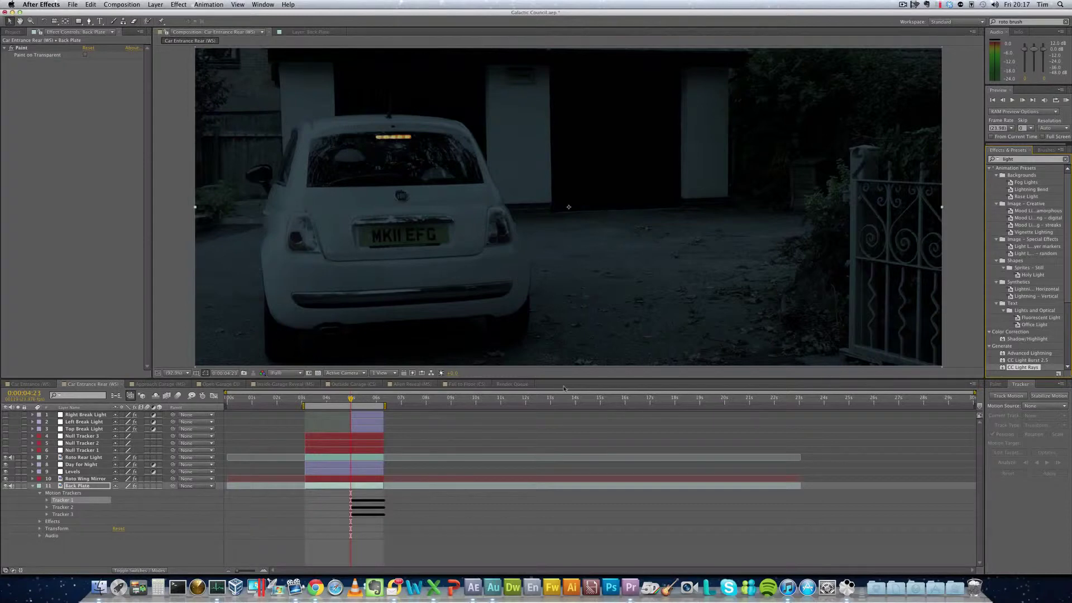
Set the Tracker's Motion Source to Back Plate, opening its daylight footage
click(1056, 408)
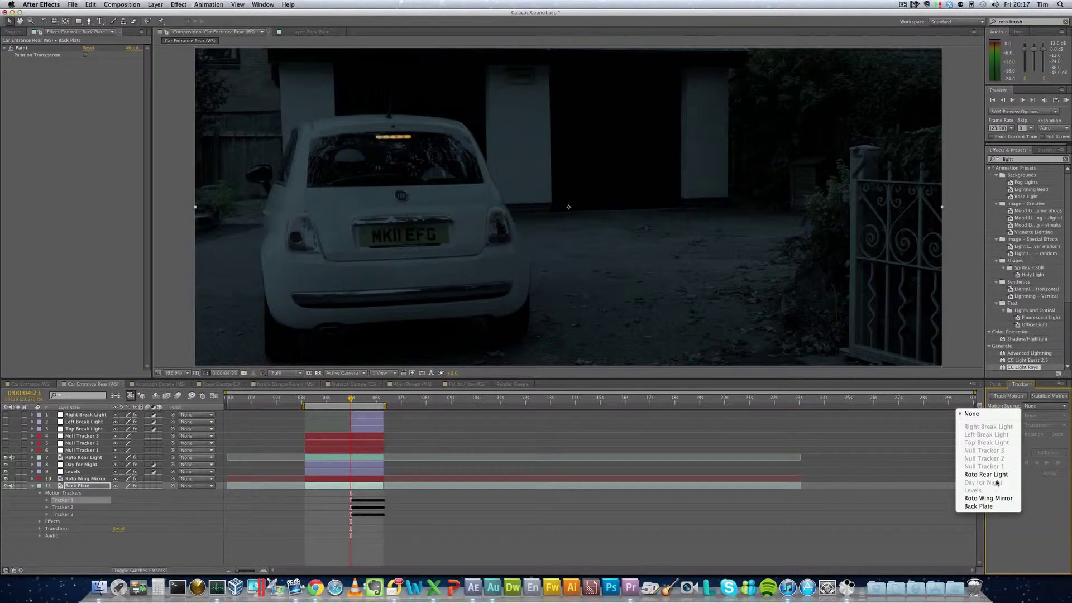
click(1042, 495)
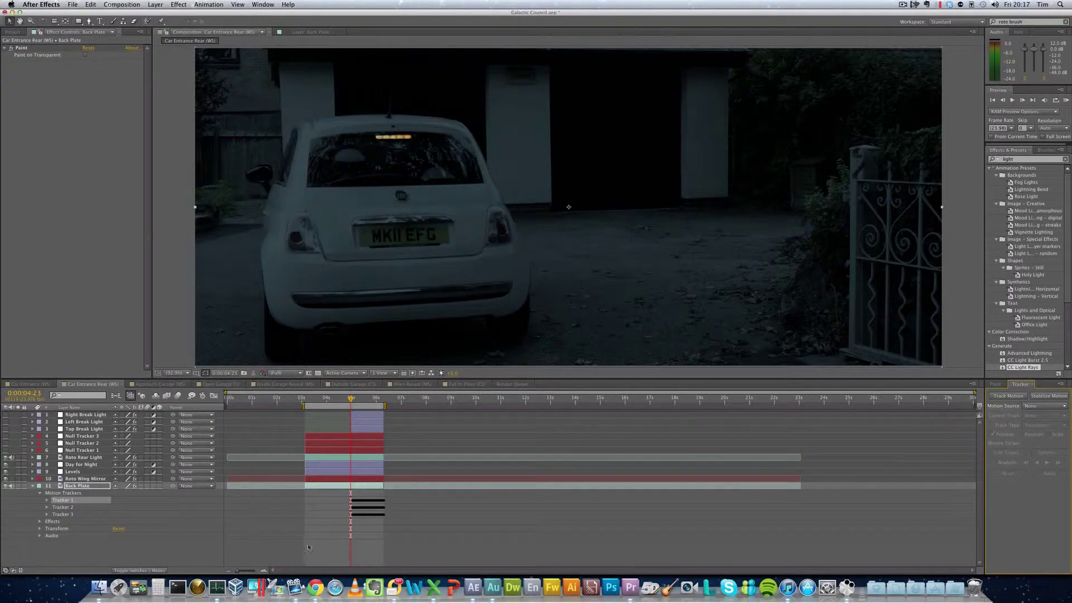
click(1058, 408)
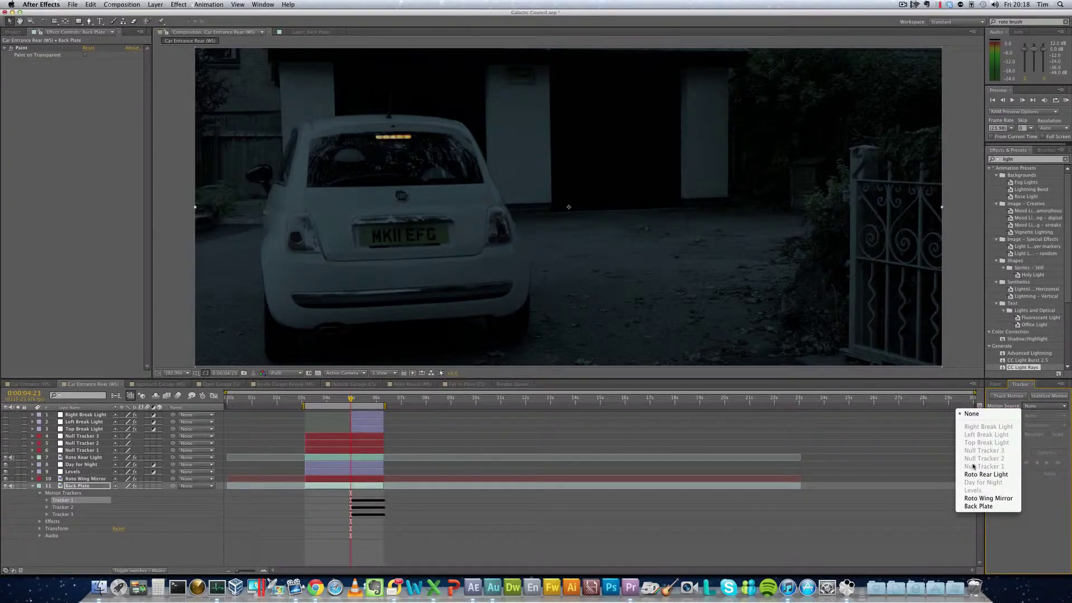
click(984, 506)
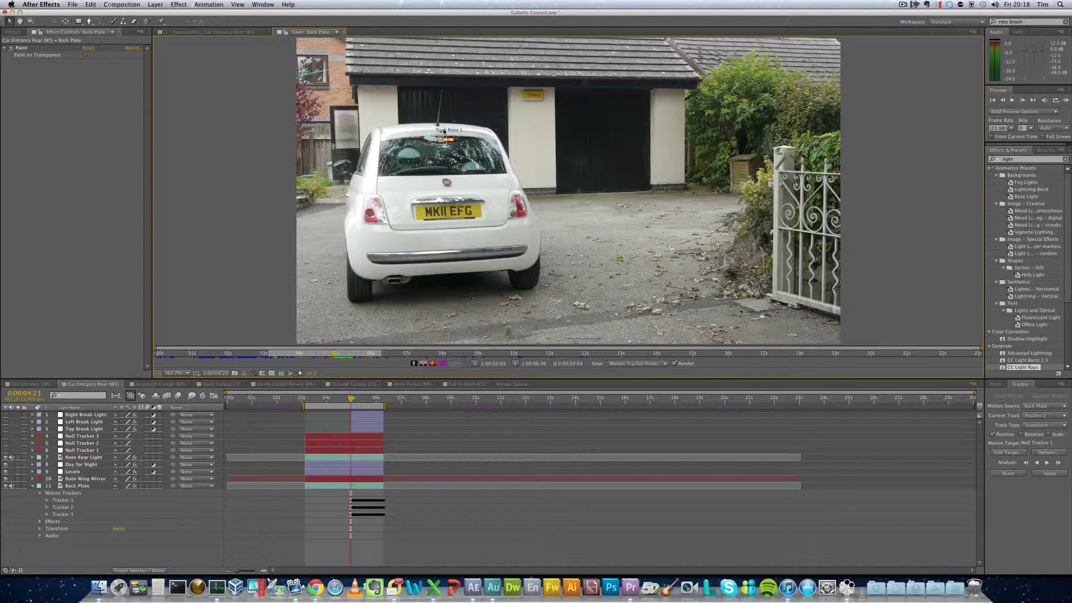
Inspect the top brake light track at 400% zoom across frames, then zoom back to 100%
key(period)
key(period)
key(period)
key(period)
key(period)
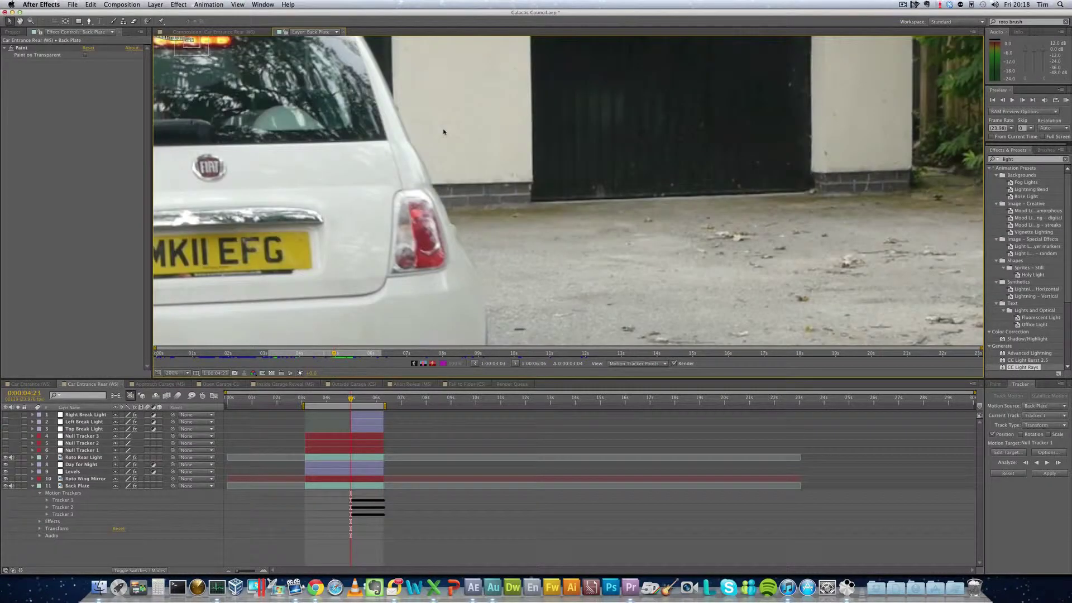
drag(325, 155, 558, 196)
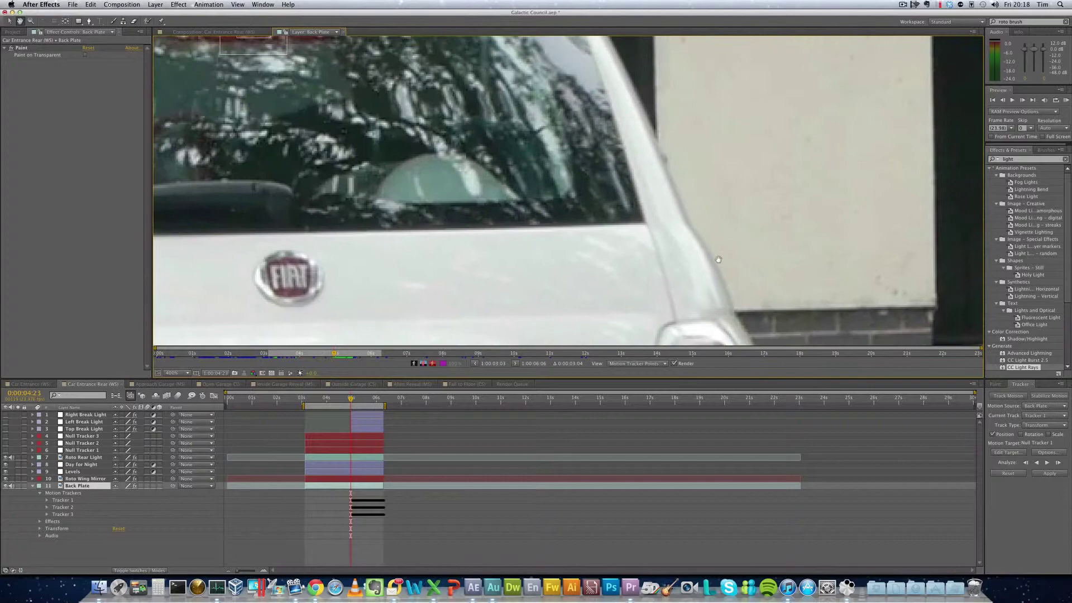
drag(491, 193, 534, 309)
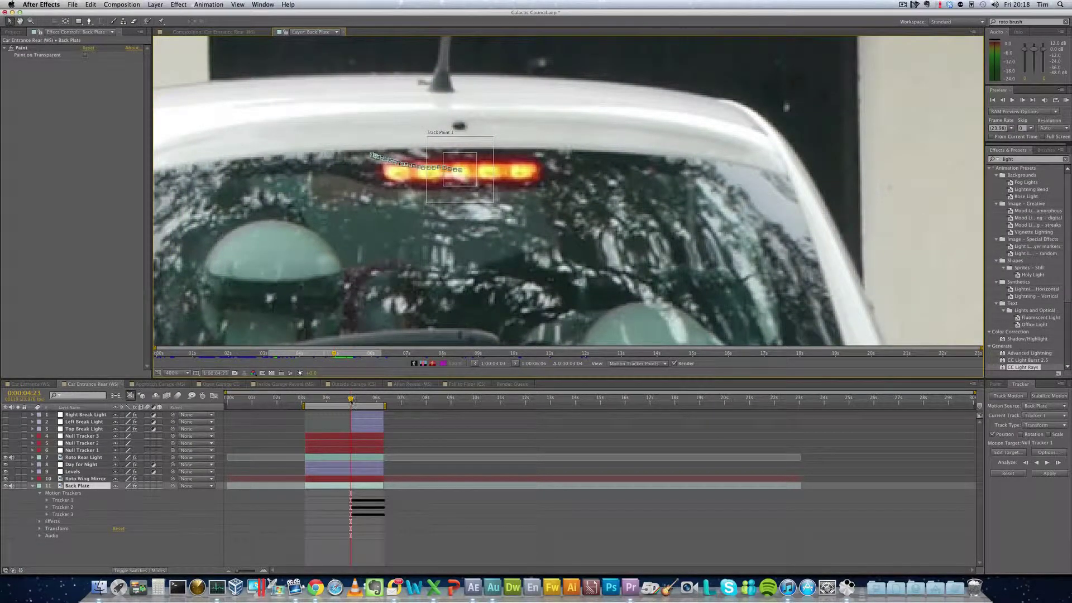
drag(352, 400, 377, 403)
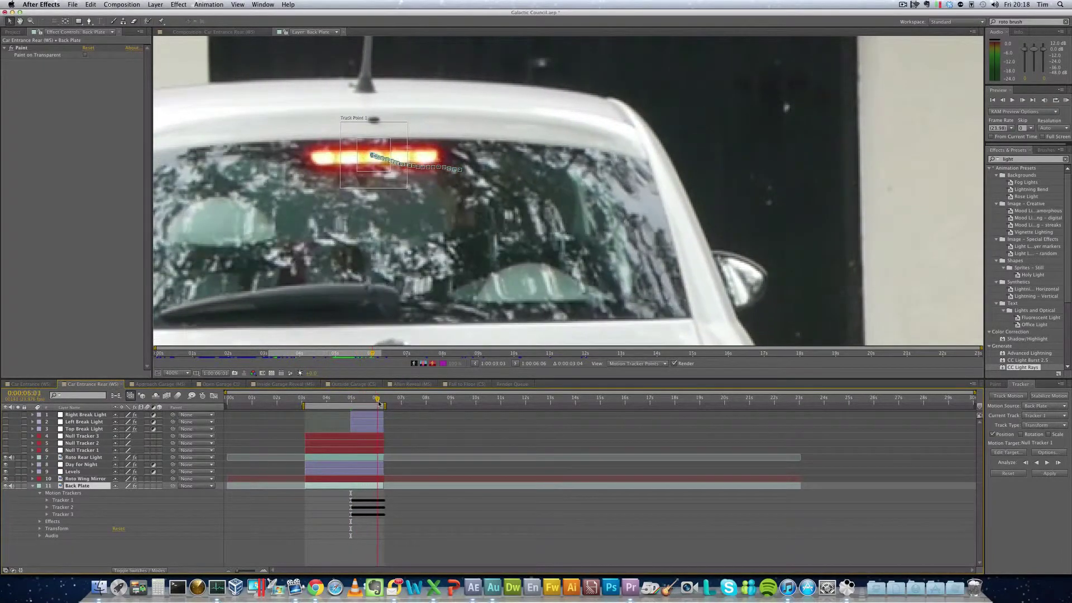
drag(379, 403, 350, 401)
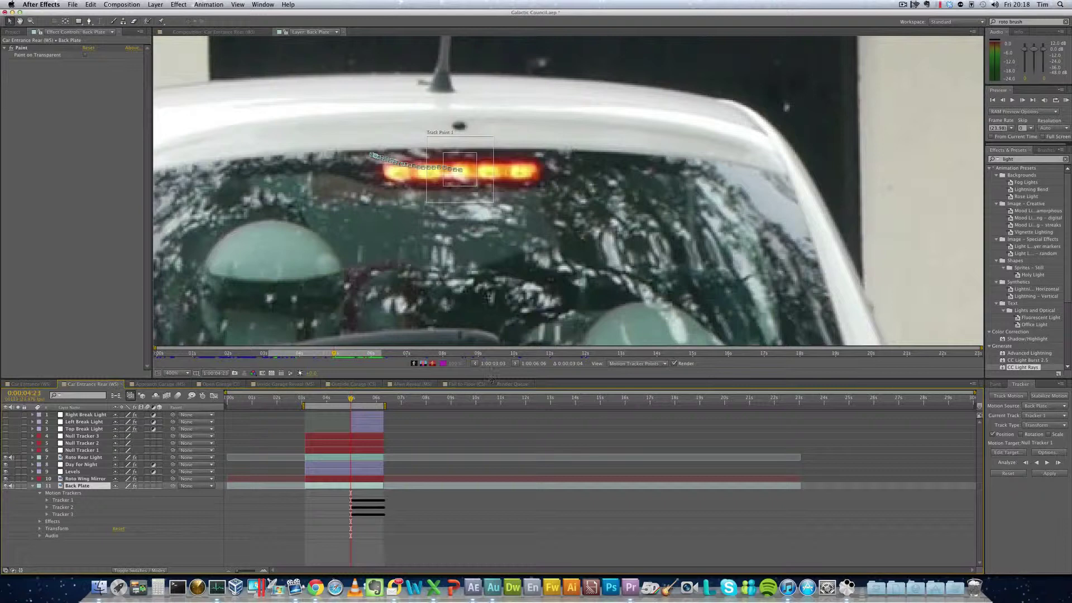
key(slash)
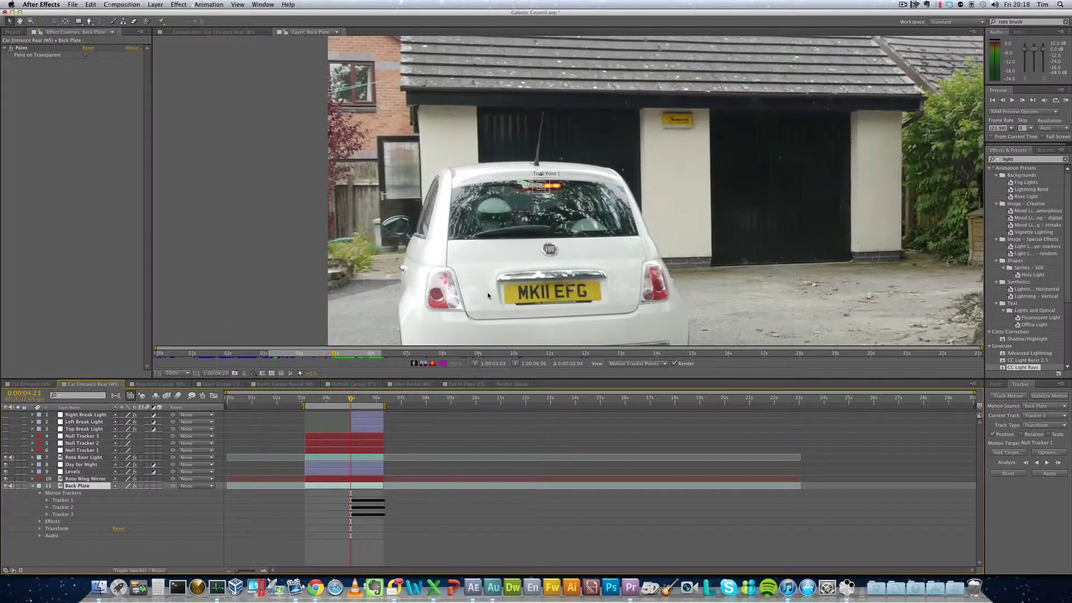
scroll(662, 264, down, 3)
scroll(662, 264, right, 2)
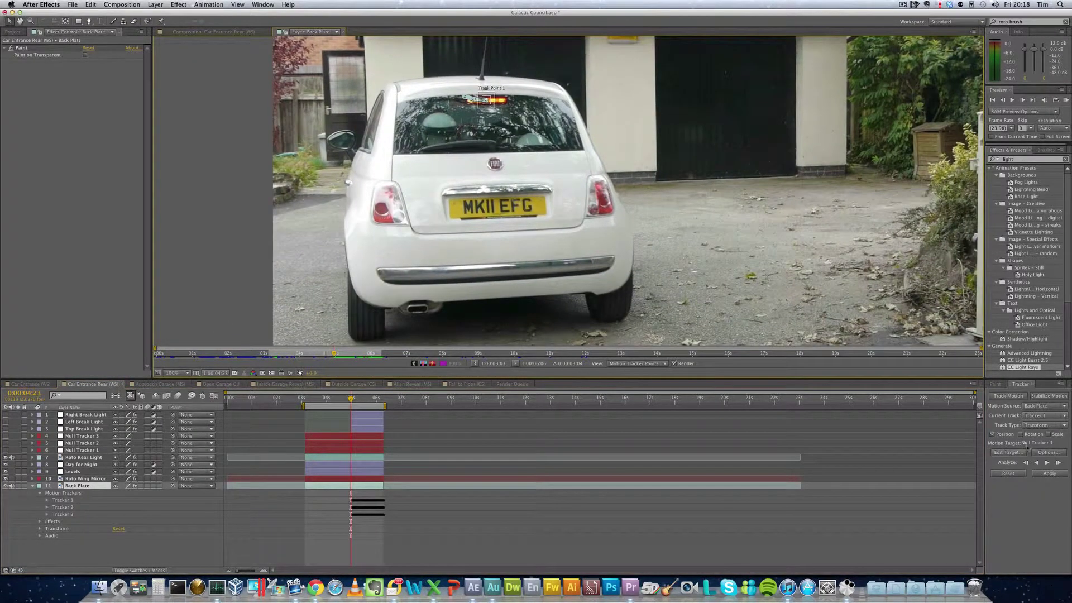
Check Tracker 2 on the right taillight, then make Tracker 3 the current track
click(1047, 415)
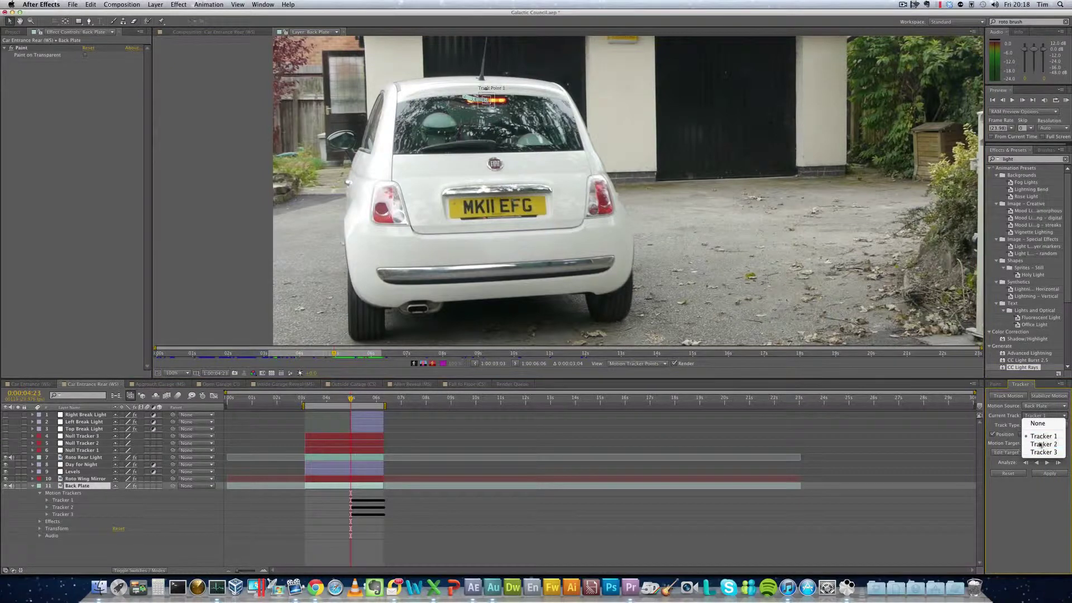
click(1039, 445)
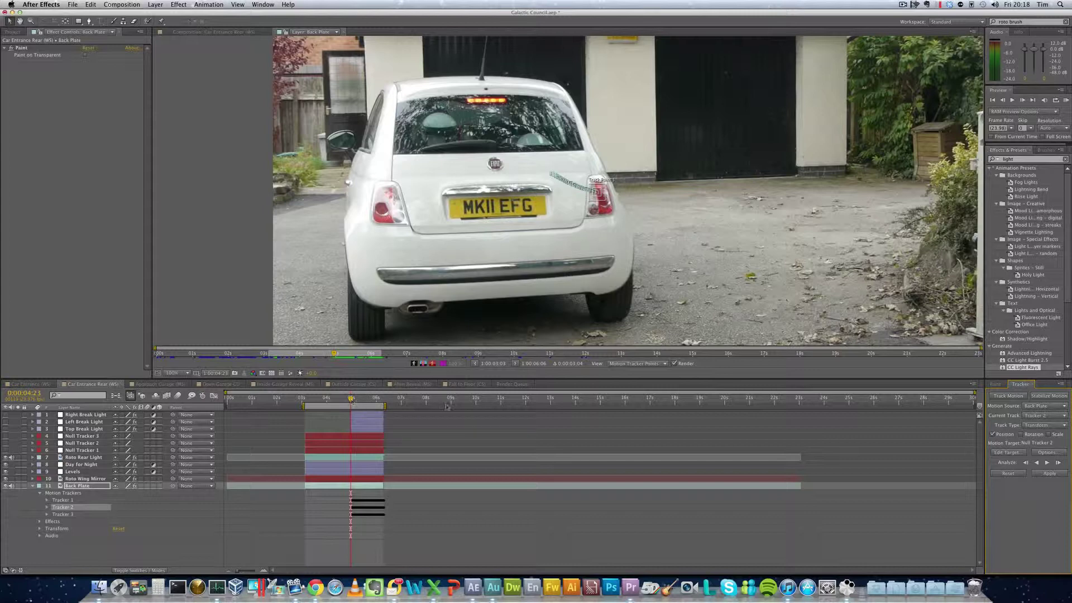
mouse_move(351, 401)
mouse_down()
mouse_move(371, 402)
mouse_move(352, 402)
mouse_up()
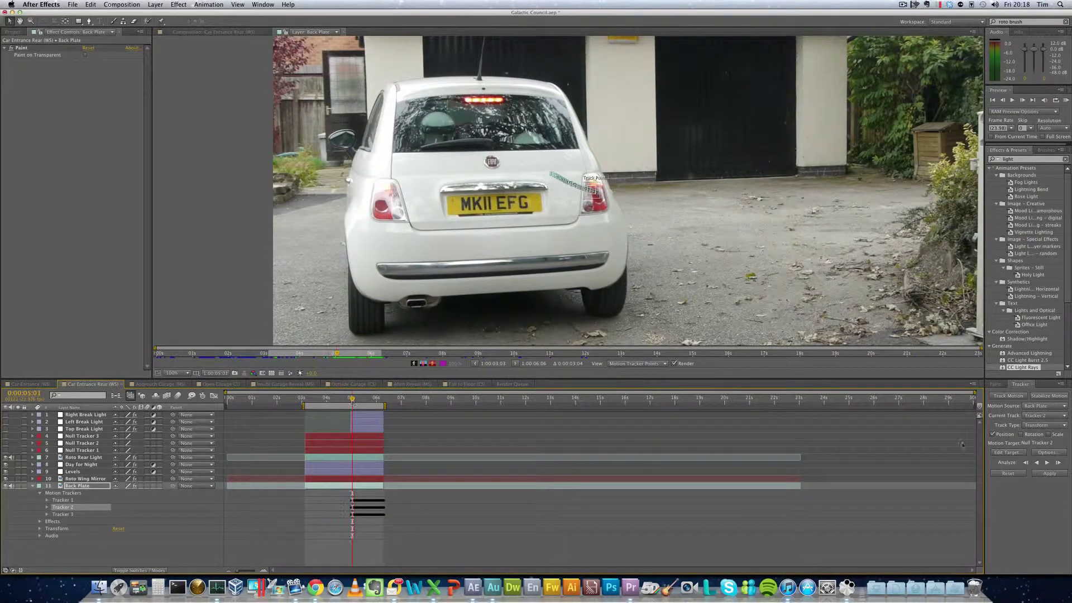
click(1043, 416)
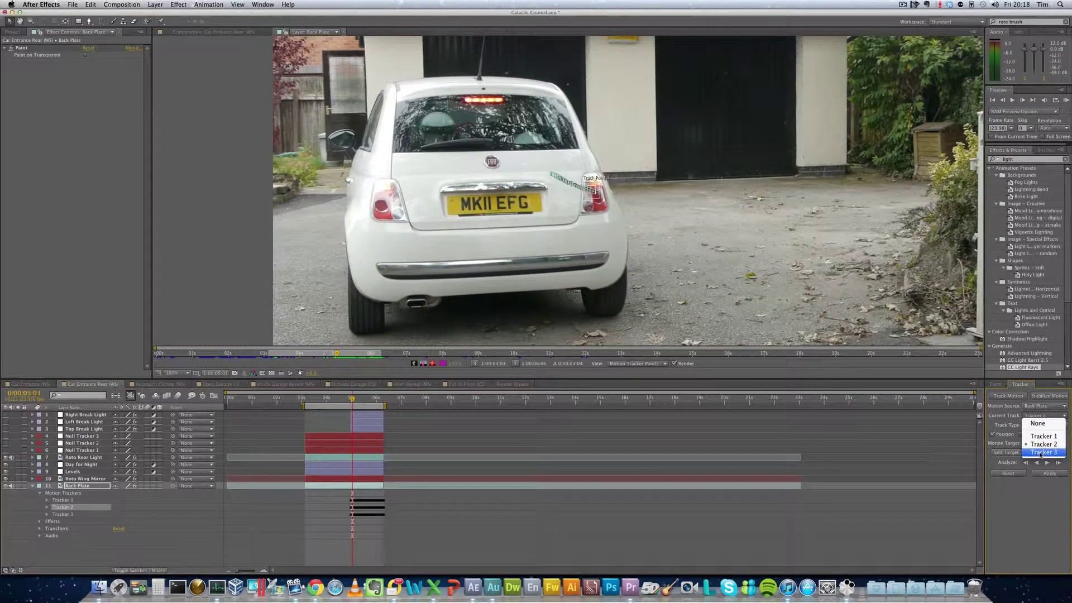
click(1042, 452)
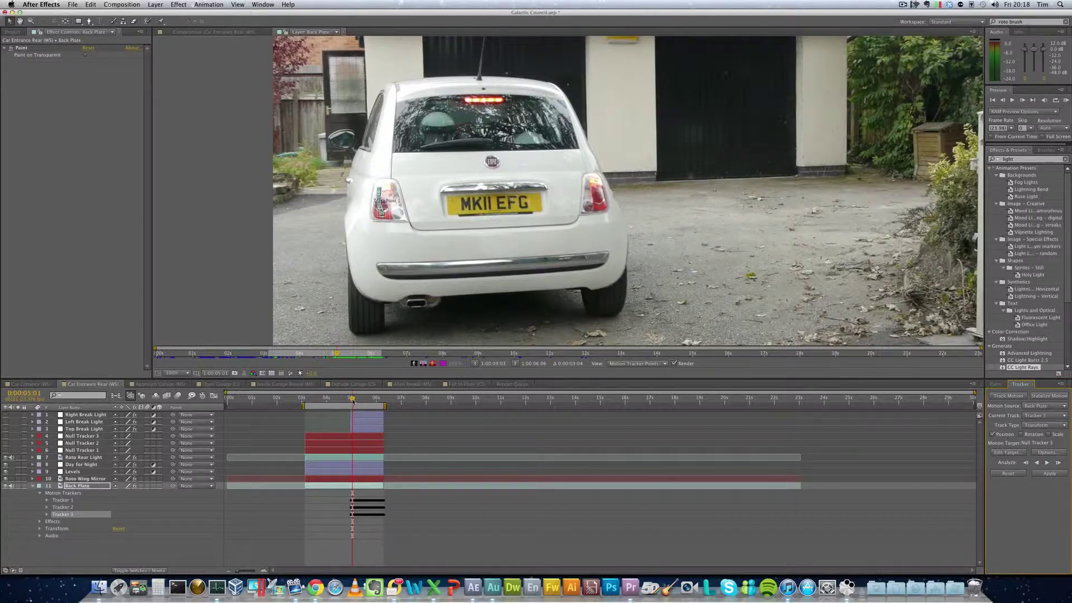
Review Tracker 3 across later frames, then return to the Car Entrance Rear composition
mouse_move(353, 400)
mouse_down()
mouse_move(378, 402)
mouse_move(353, 401)
mouse_up()
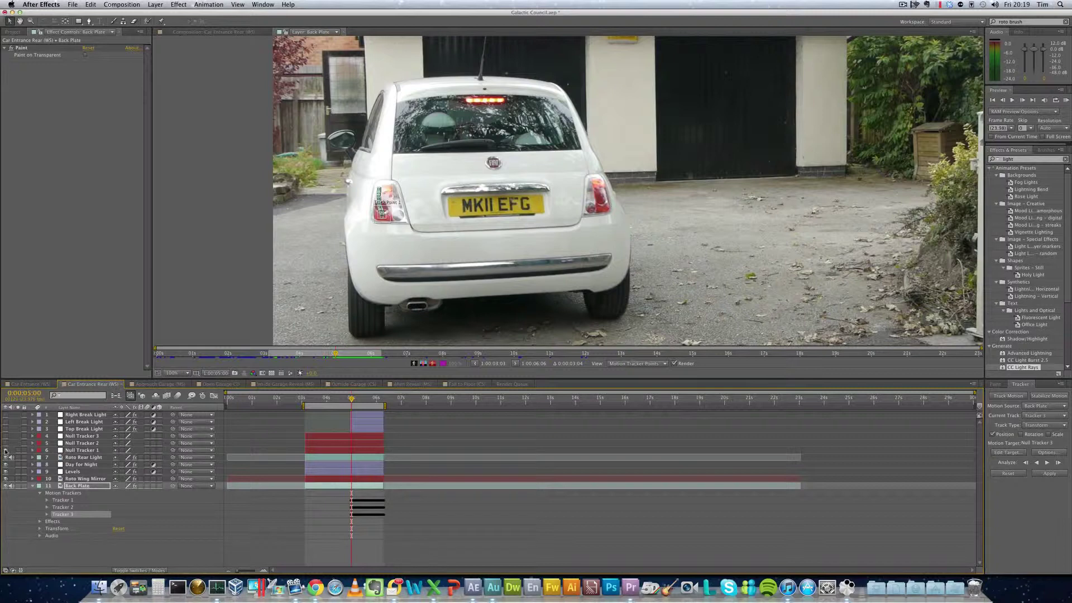
click(245, 31)
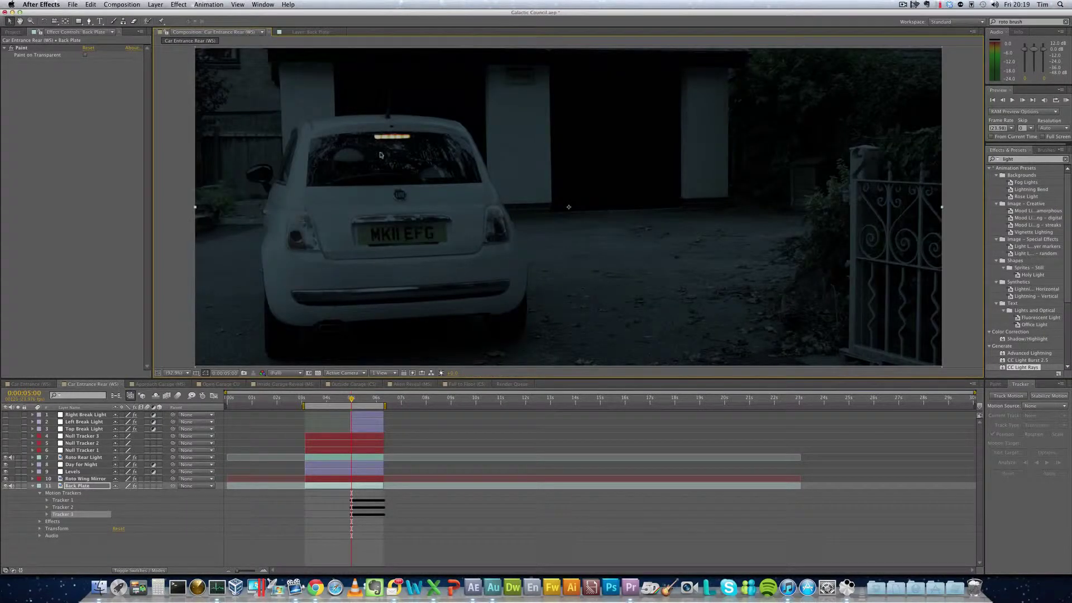
Show the Null Tracker 1 and Null Tracker 2 layers over the car's lights
click(6, 450)
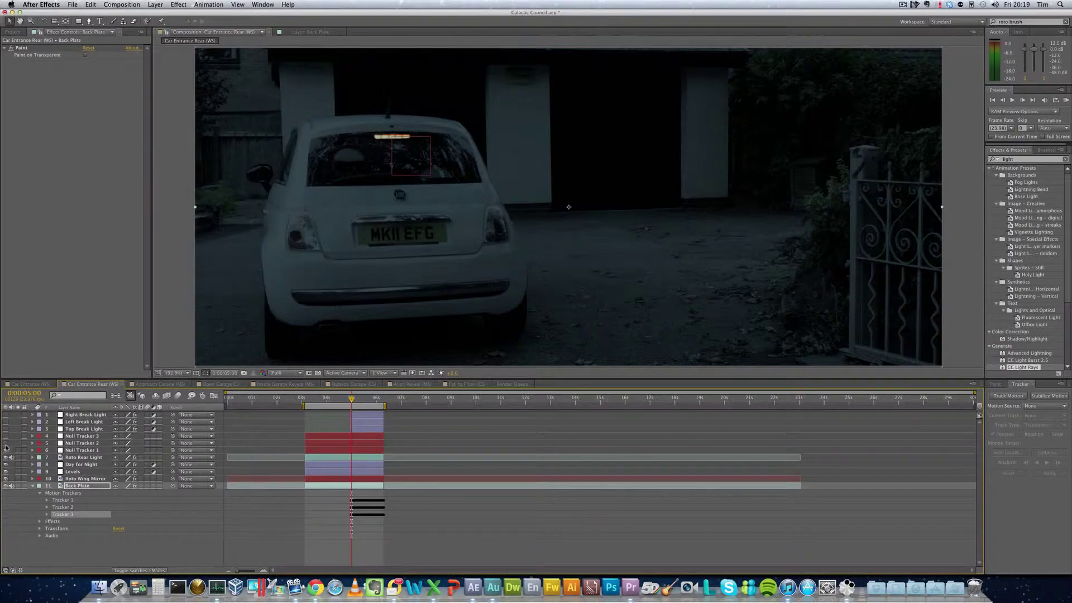
click(5, 442)
Show the Top, Left and Right Break Light glow layers
click(7, 429)
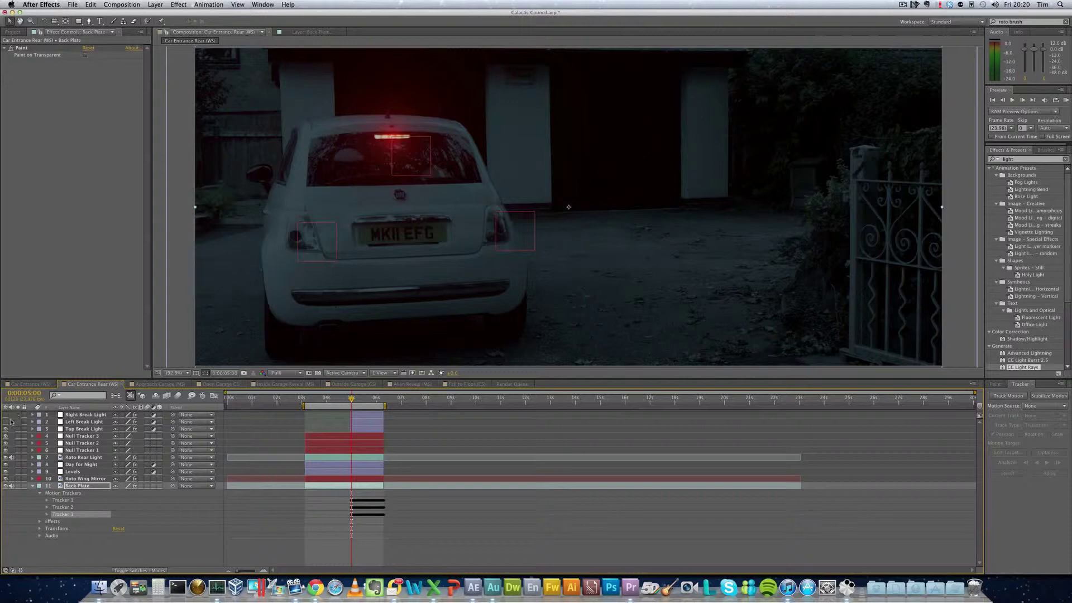
click(7, 422)
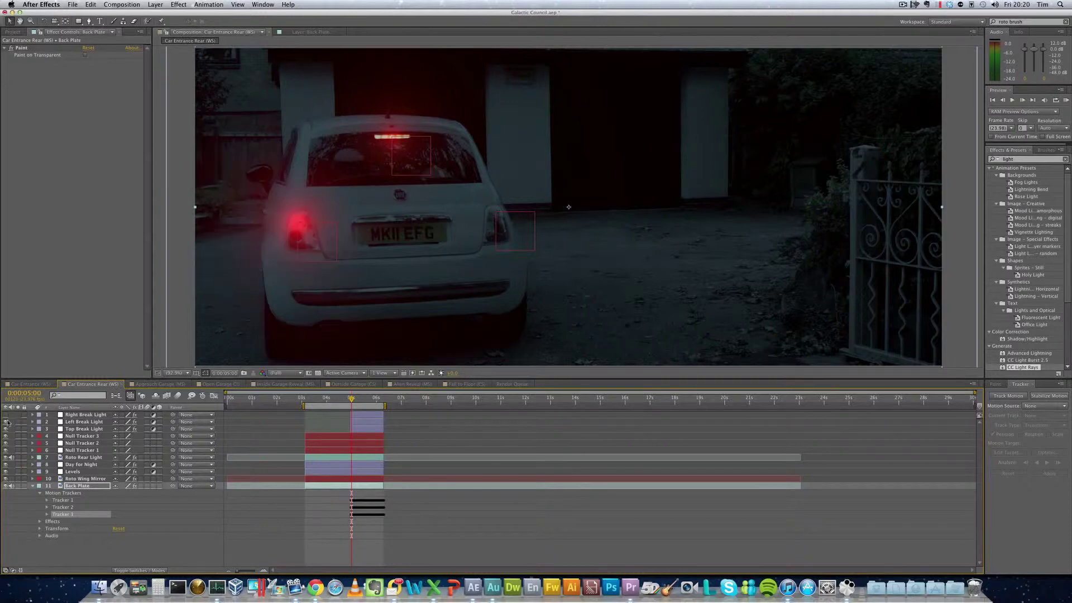
click(6, 414)
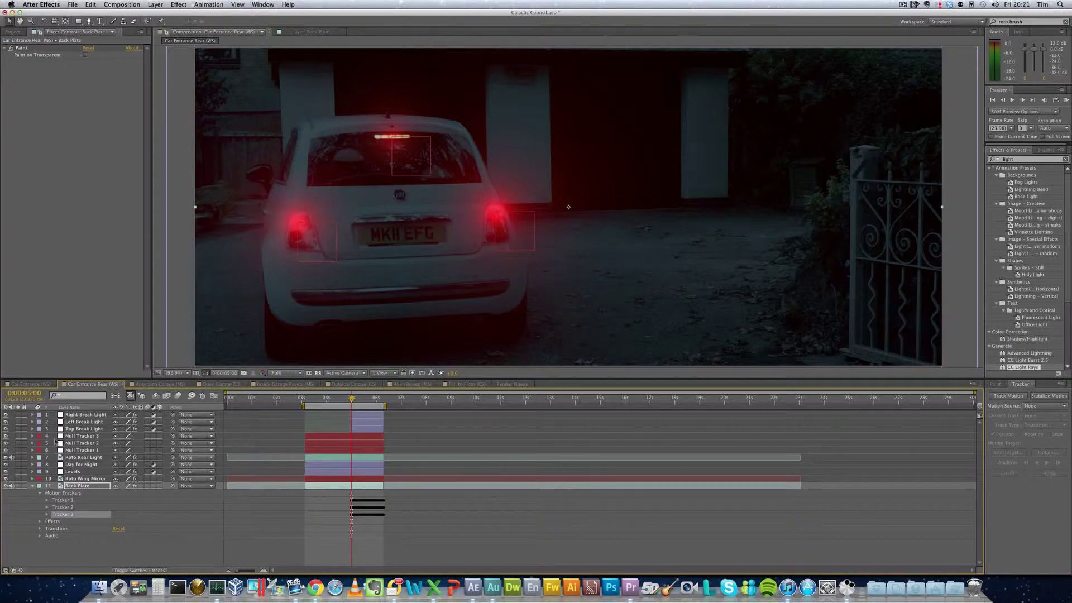
Select the Center property of Right Break Light's CC Light Rays effect
click(33, 414)
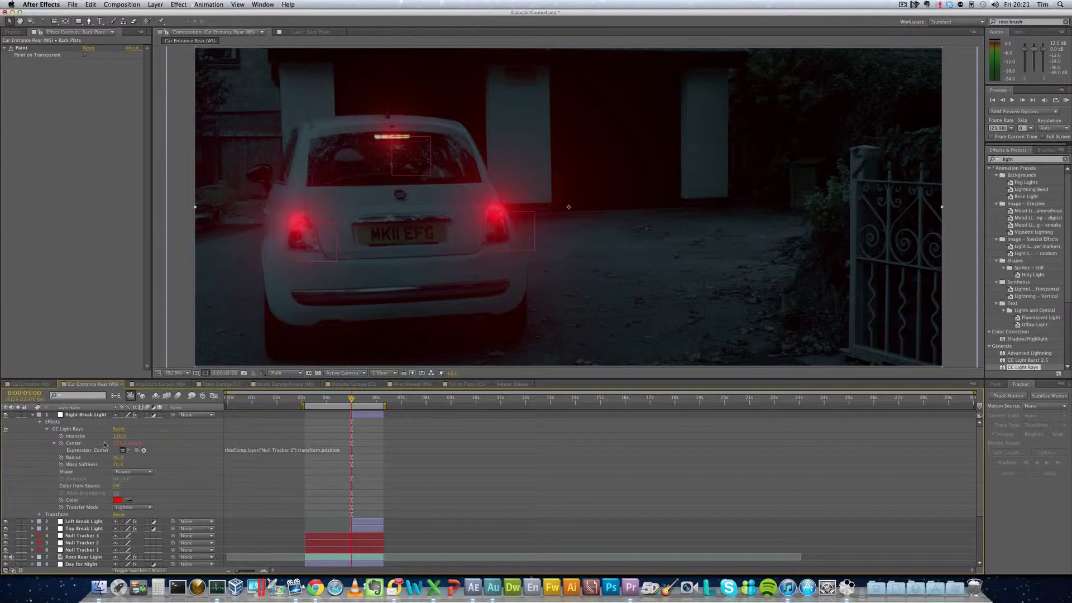
click(73, 443)
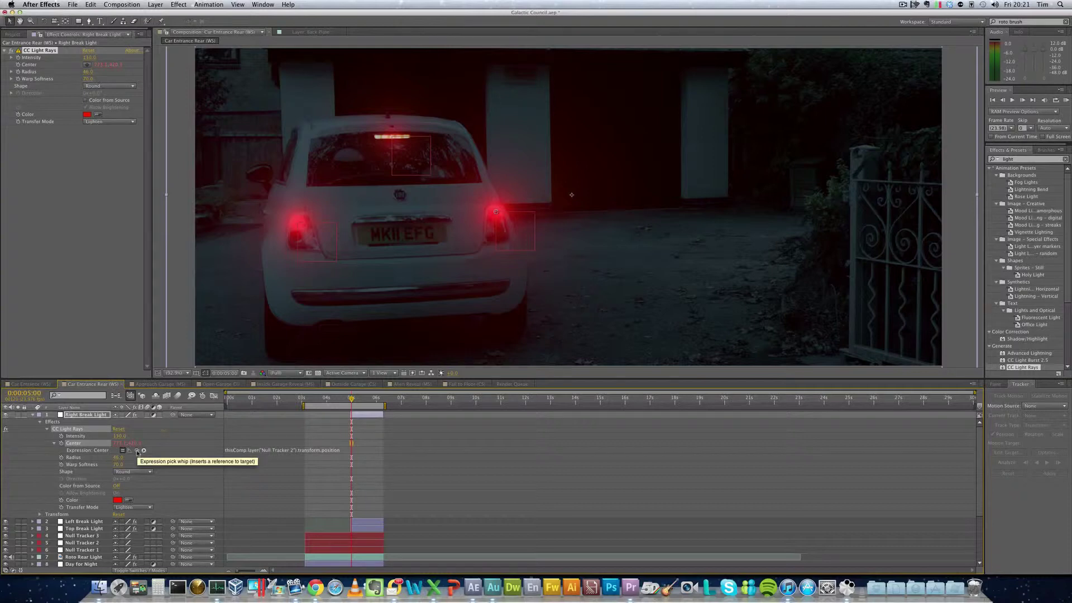
scroll(138, 452, down, 3)
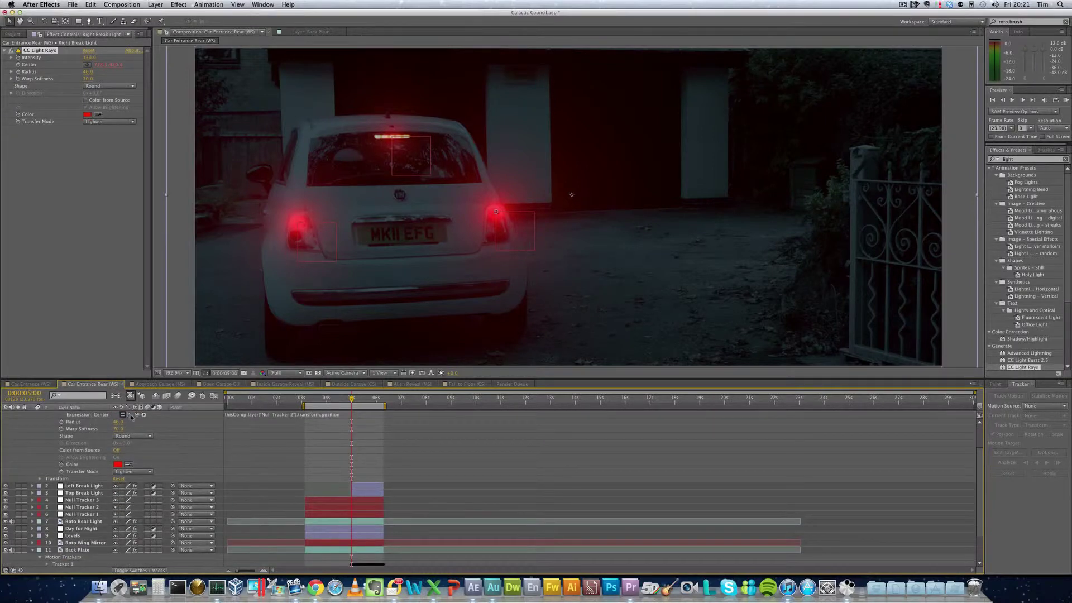
scroll(102, 428, up, 3)
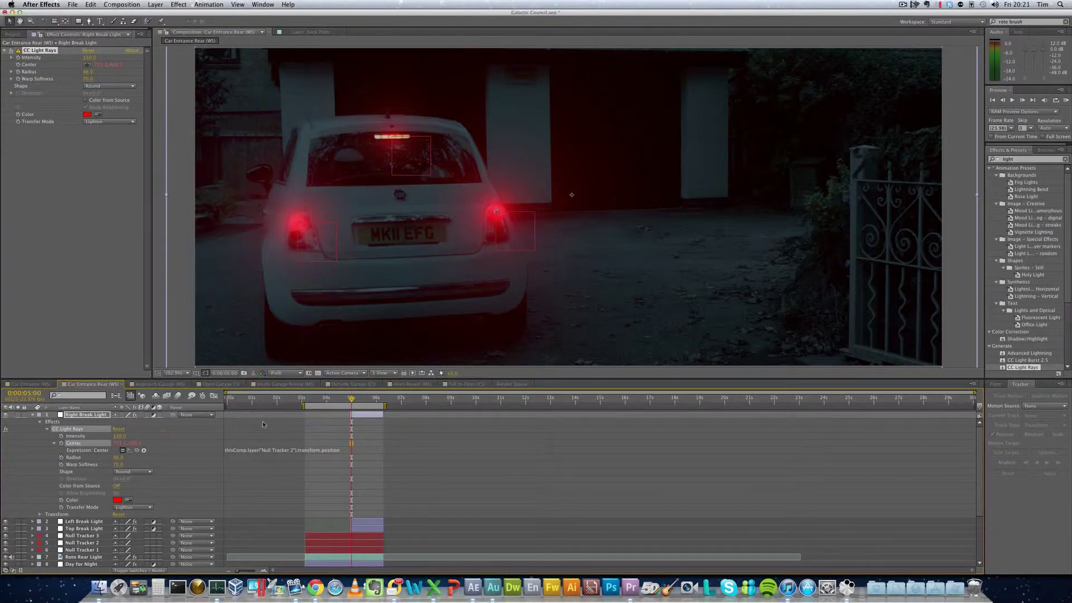
scroll(112, 491, down, 5)
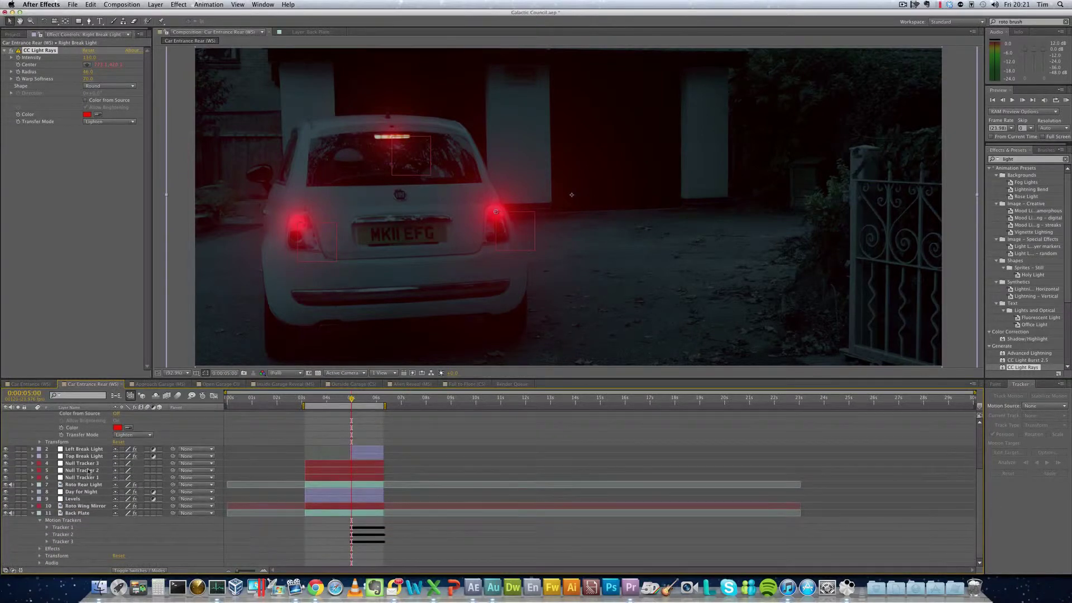
Reveal Null Tracker 2's Position keyframes and scrub forward to frame 5:09
click(88, 465)
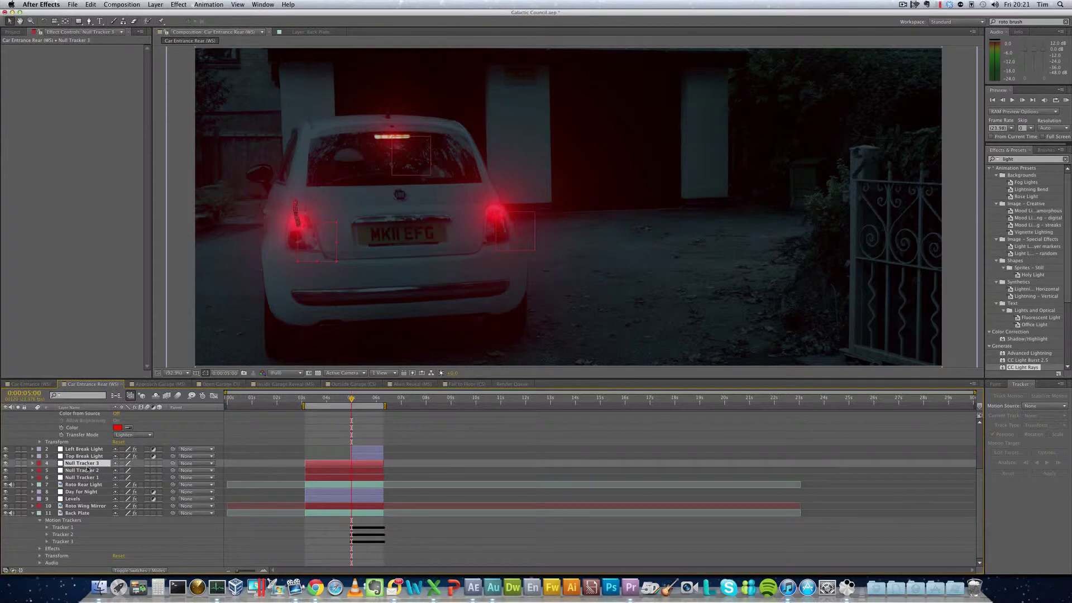
click(87, 470)
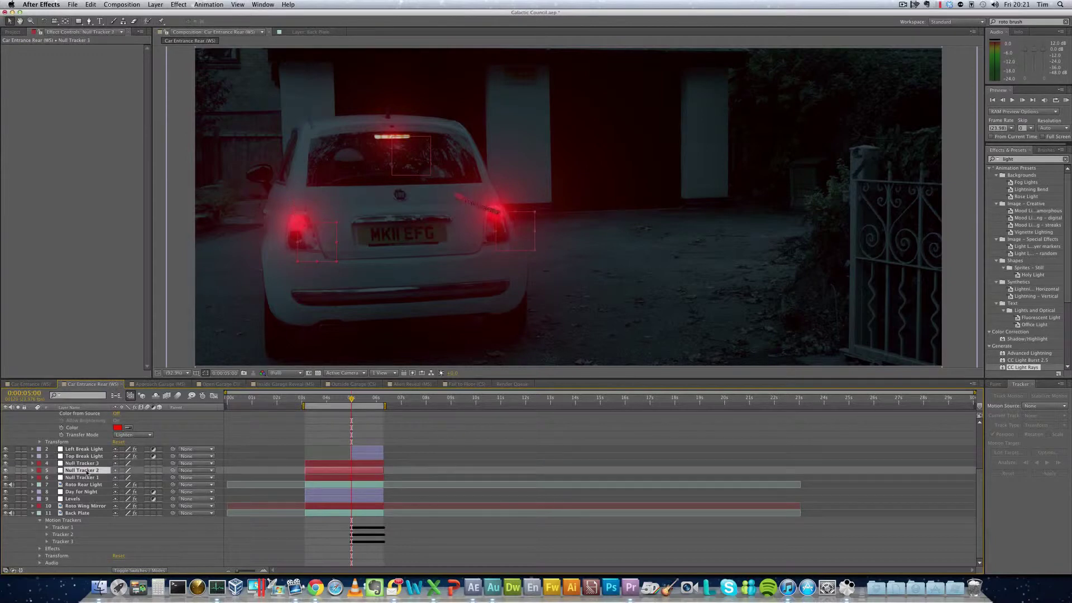
click(33, 470)
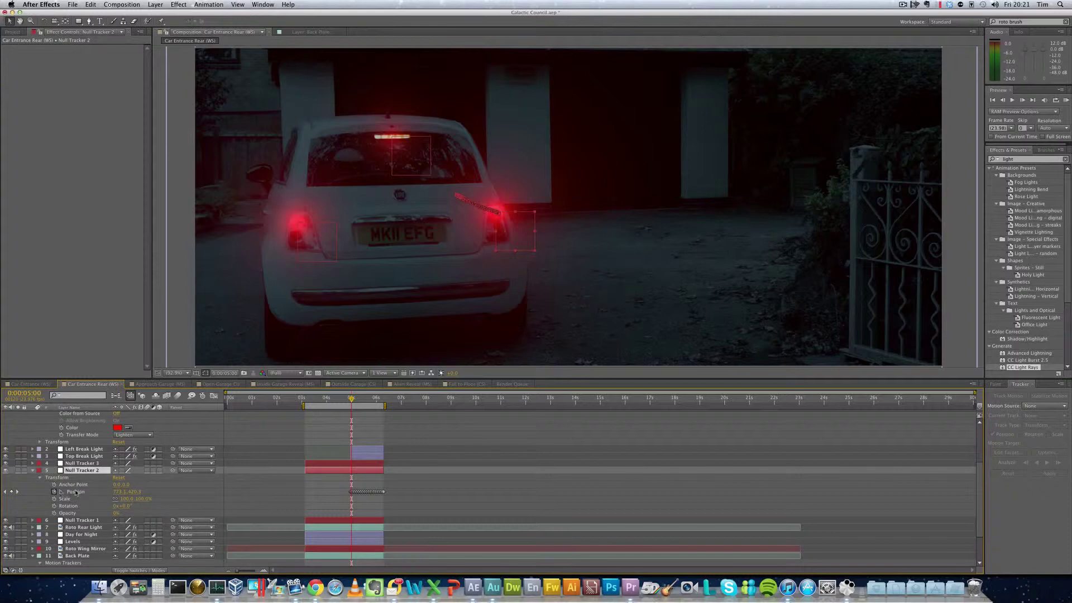
drag(351, 400, 353, 400)
click(357, 401)
drag(358, 400, 353, 400)
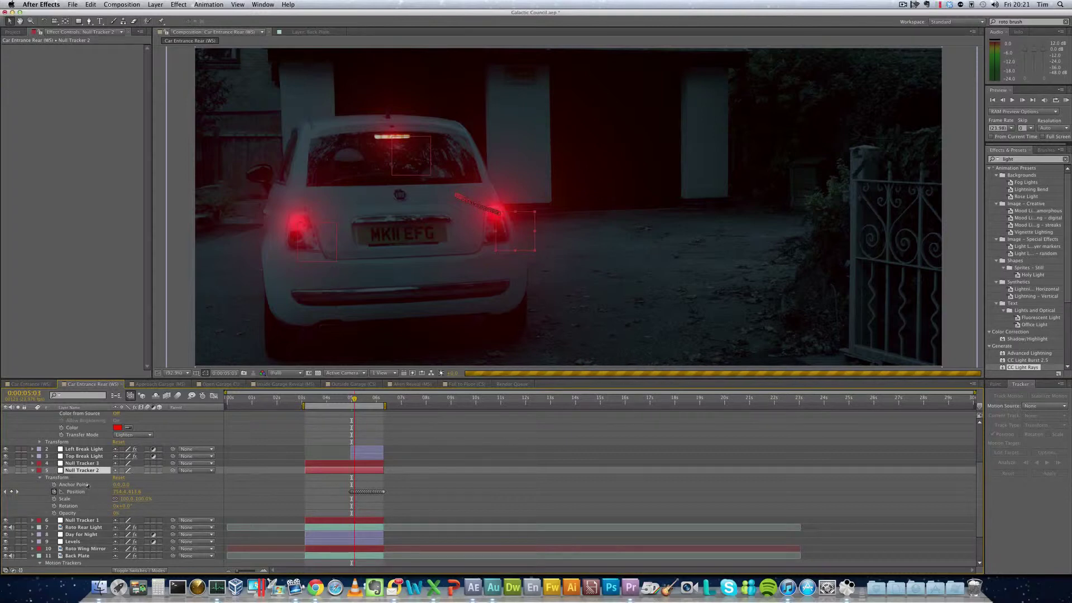
Reselect the glow's Center property to compare it with the tracker
scroll(87, 484, down, 3)
scroll(88, 483, up, 3)
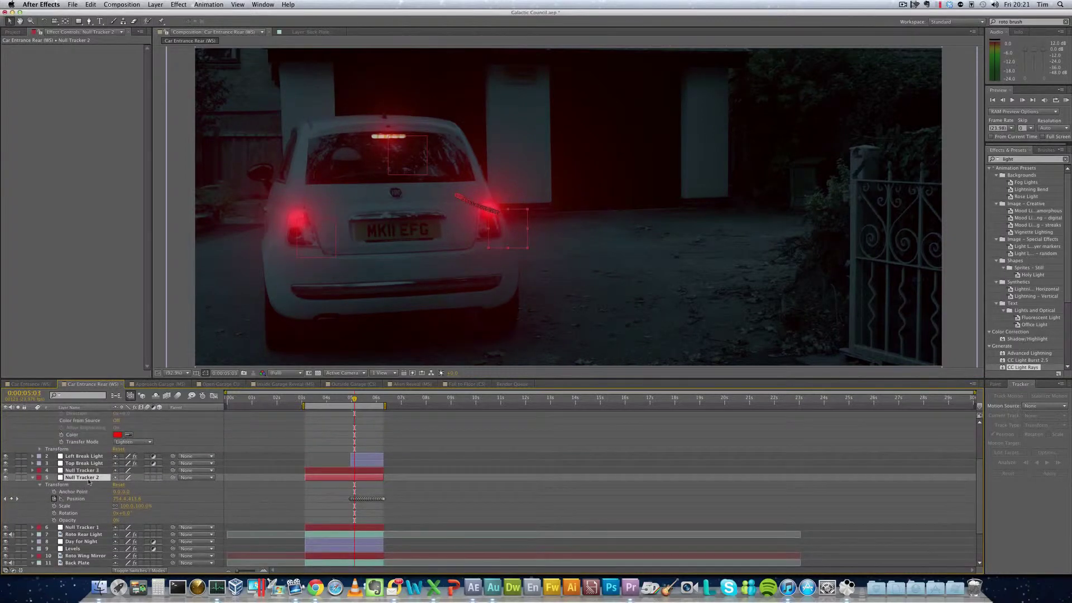
scroll(88, 482, up, 3)
scroll(90, 482, down, 1)
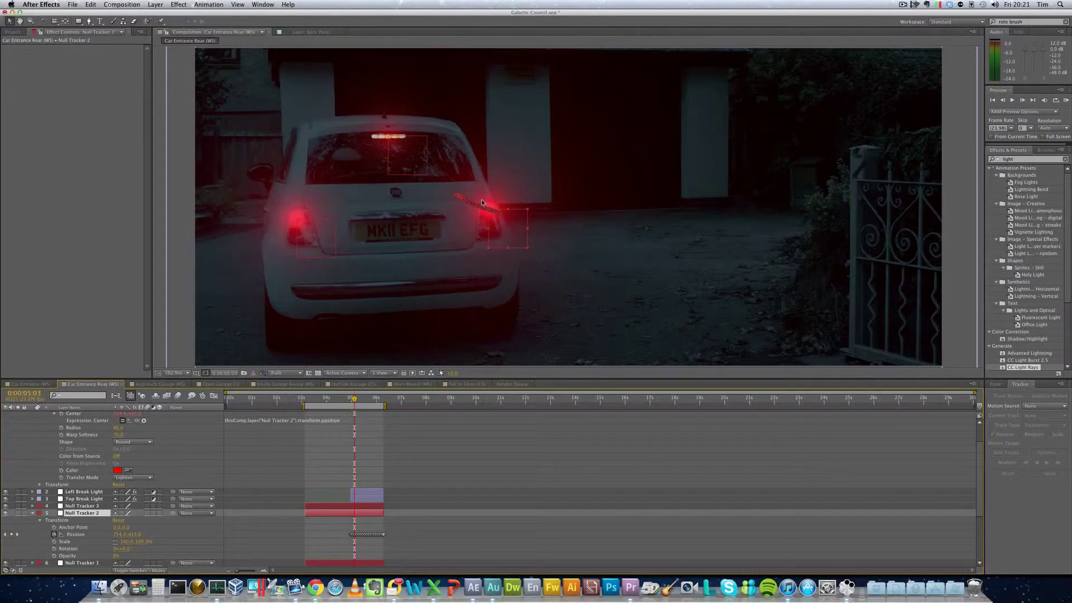
scroll(149, 493, up, 2)
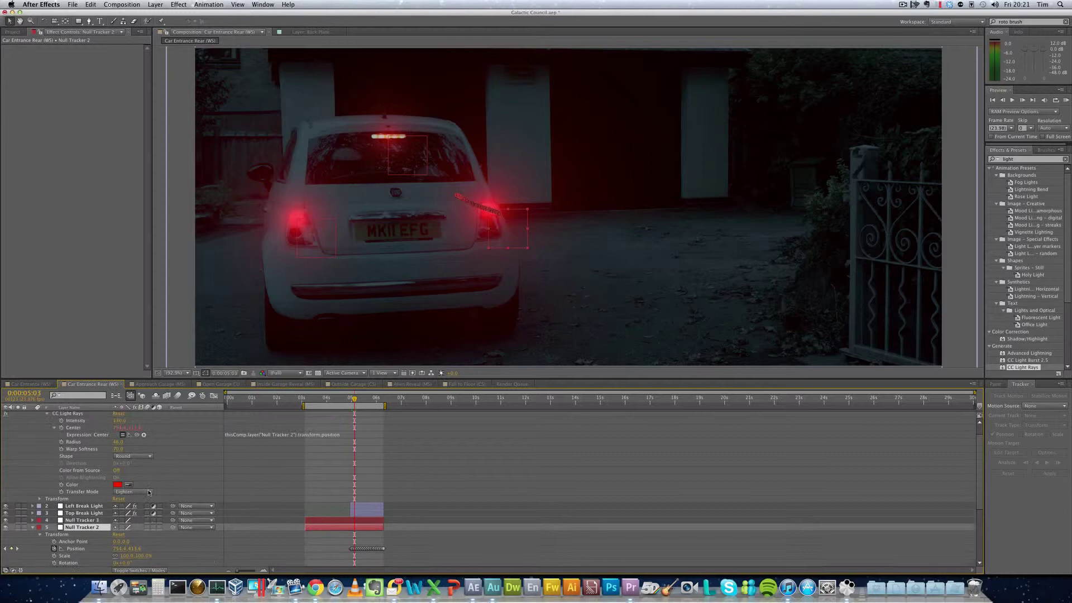
click(77, 436)
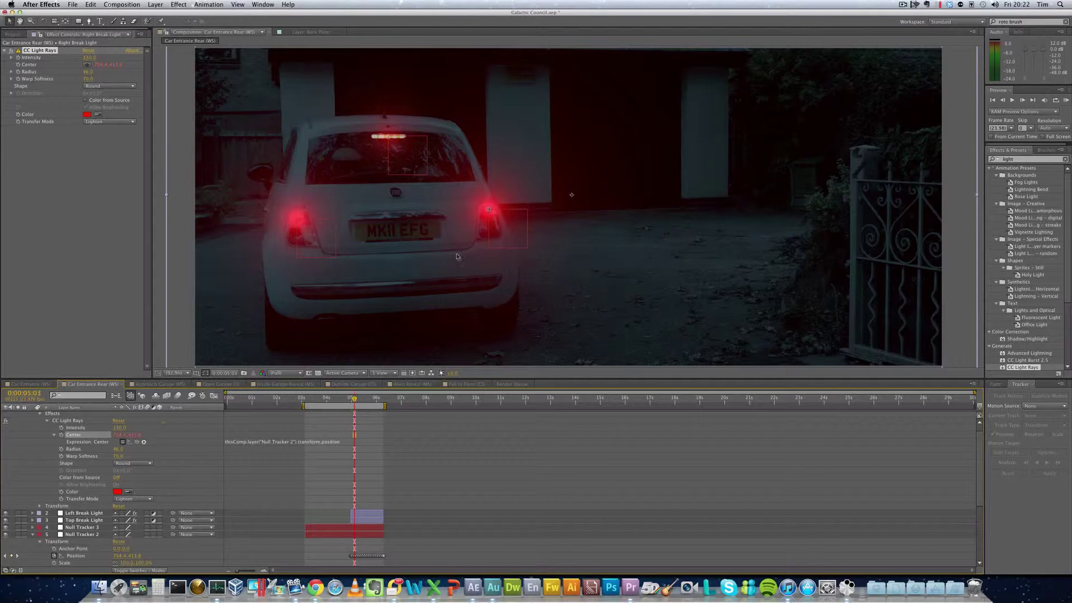
Step the rear shot frame by frame to 6:02, confirming both red glows stay on the lights
scroll(136, 493, down, 5)
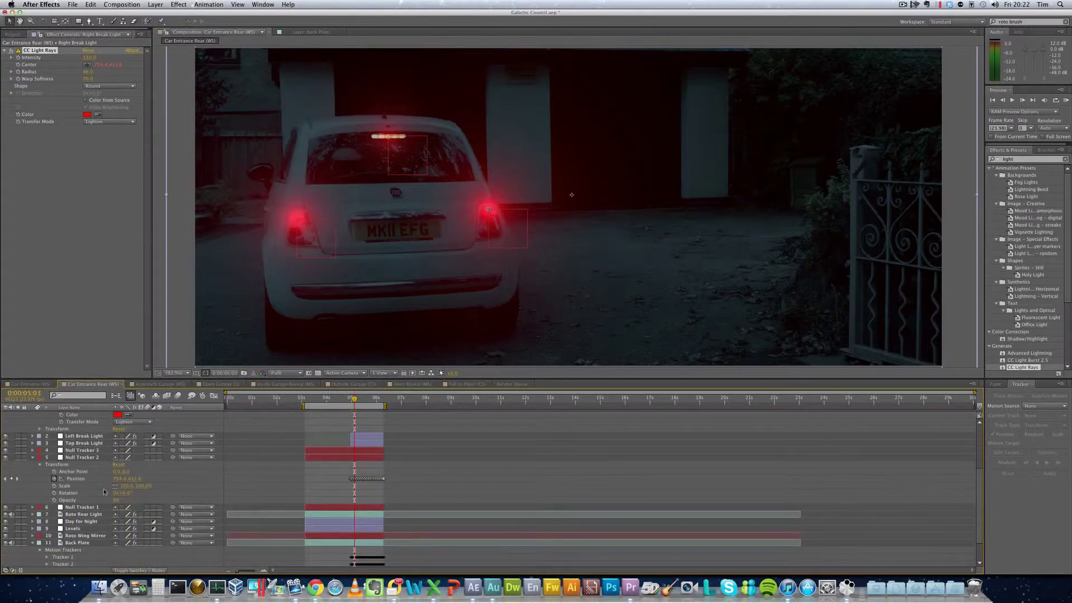
scroll(137, 477, up, 5)
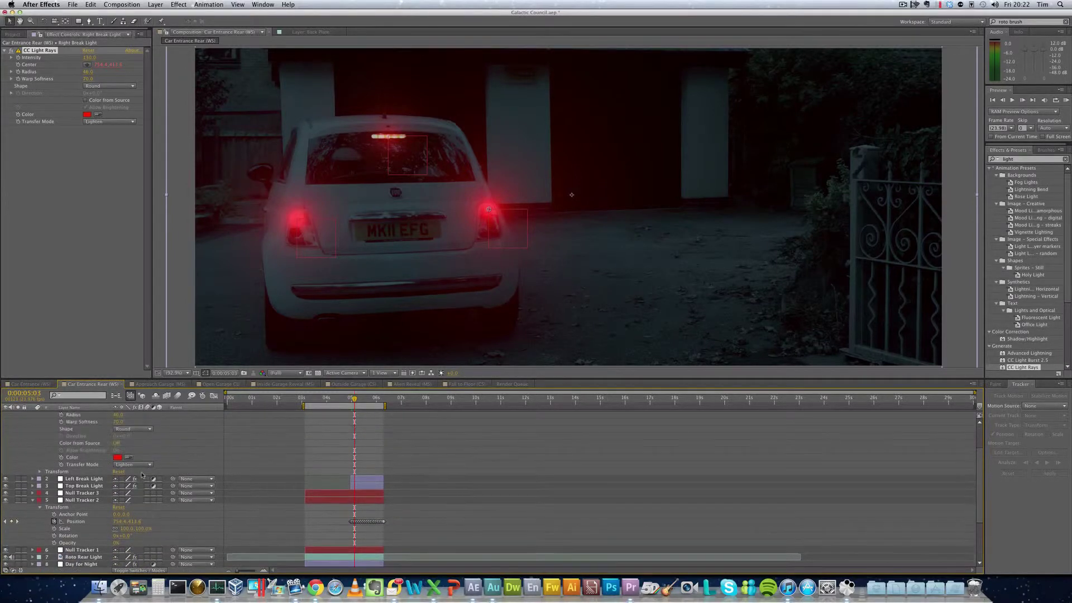
scroll(142, 475, up, 1)
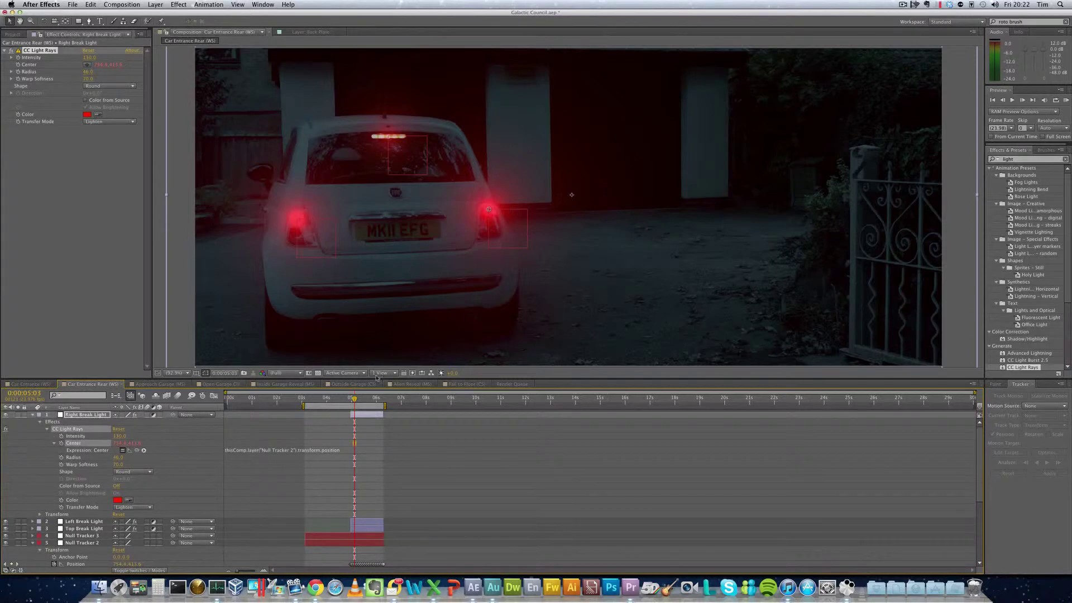
drag(355, 399, 357, 401)
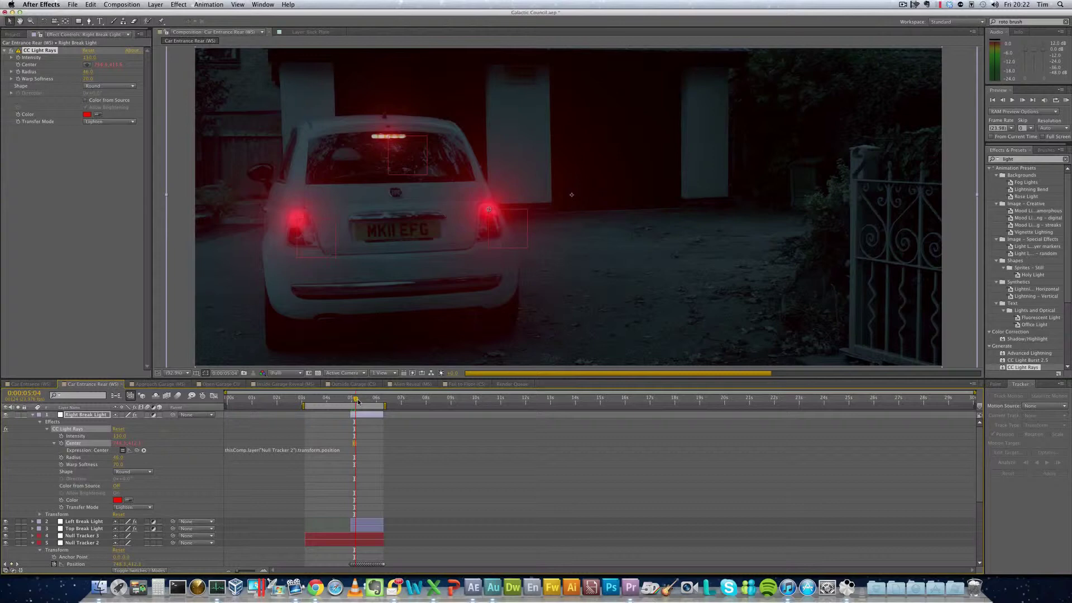
drag(358, 401, 361, 400)
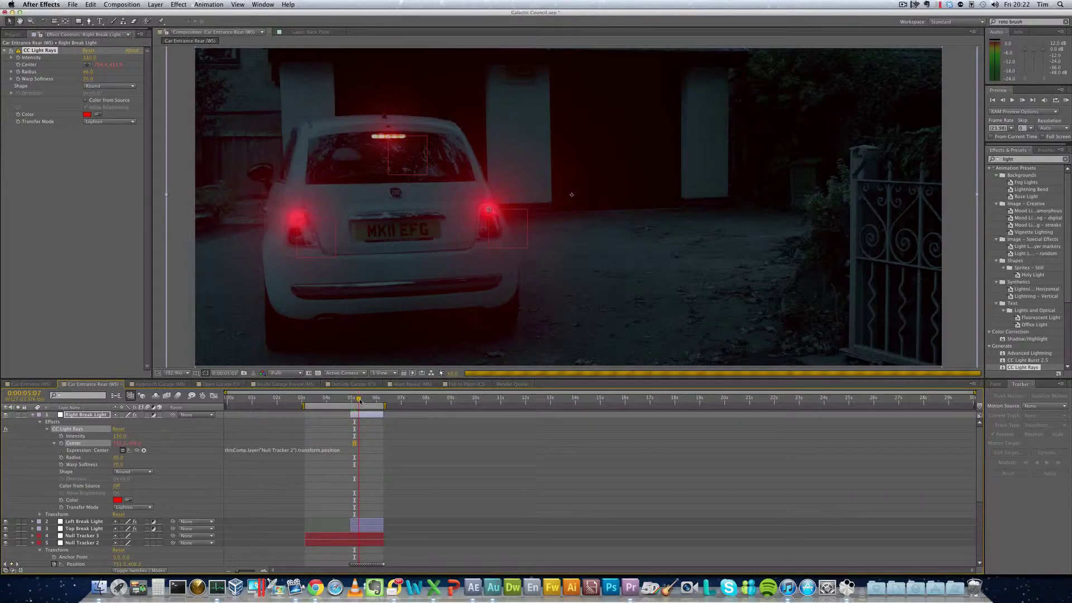
drag(359, 400, 368, 400)
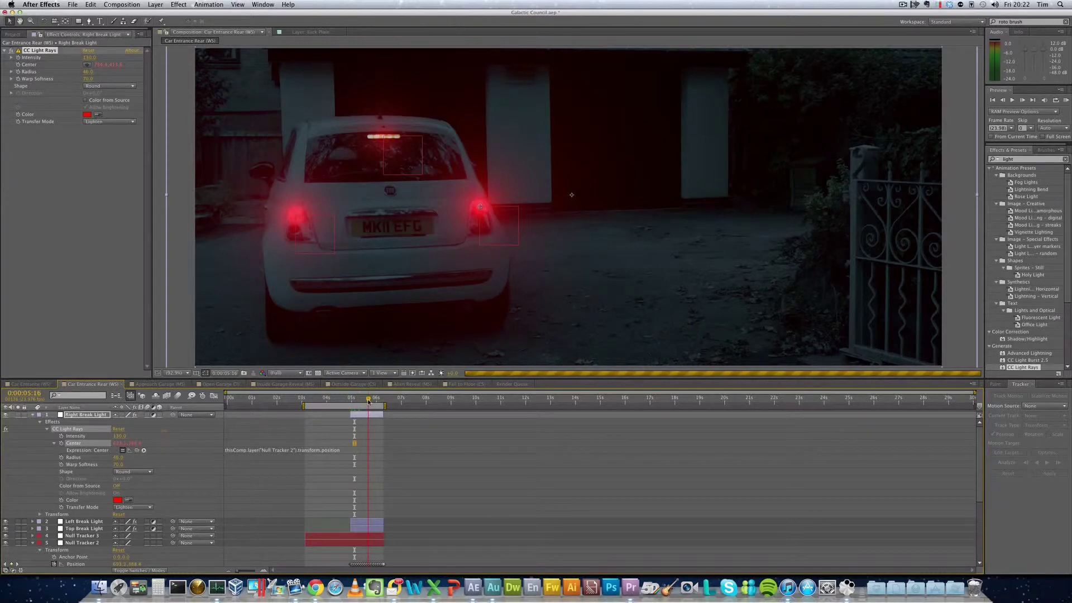
drag(368, 401, 376, 402)
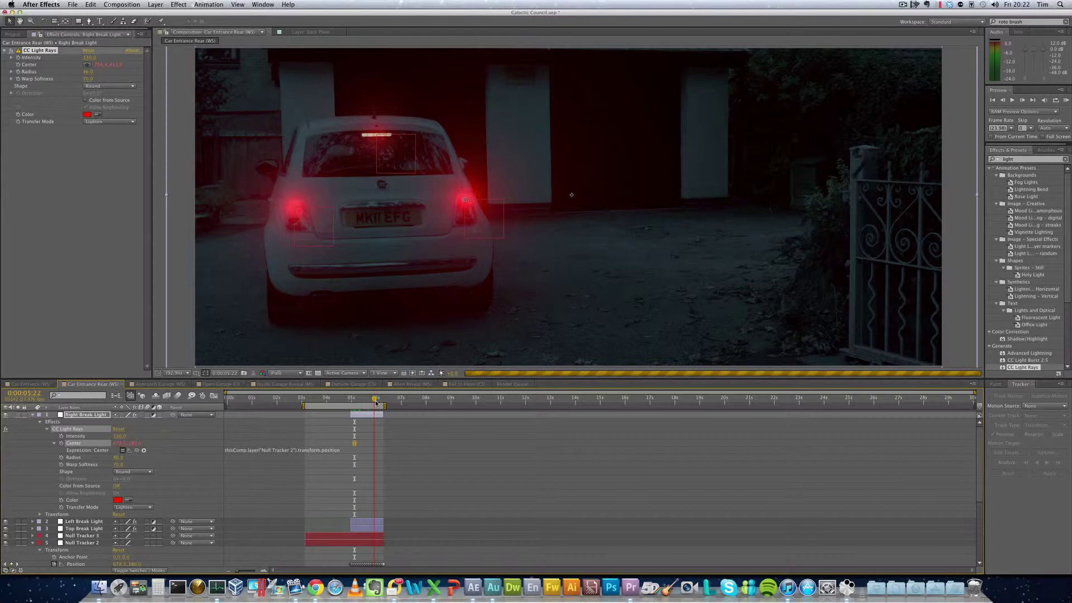
drag(376, 402, 381, 403)
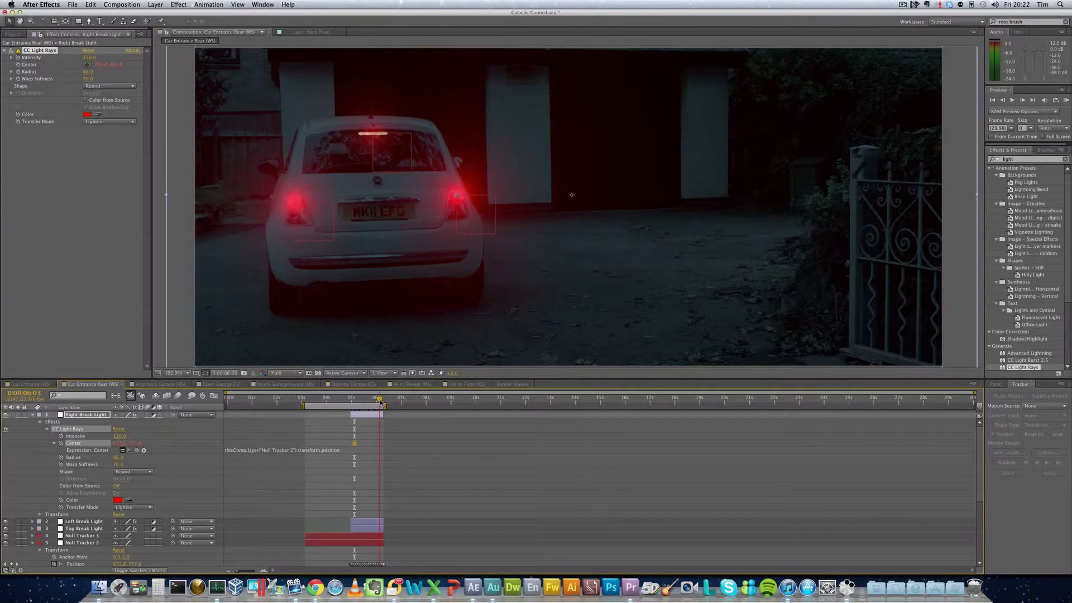
mouse_move(380, 402)
mouse_down()
mouse_move(361, 401)
mouse_move(379, 403)
mouse_up()
Switch to the Car Entrance (WS) composition and scrub back to where the car is distant
click(33, 384)
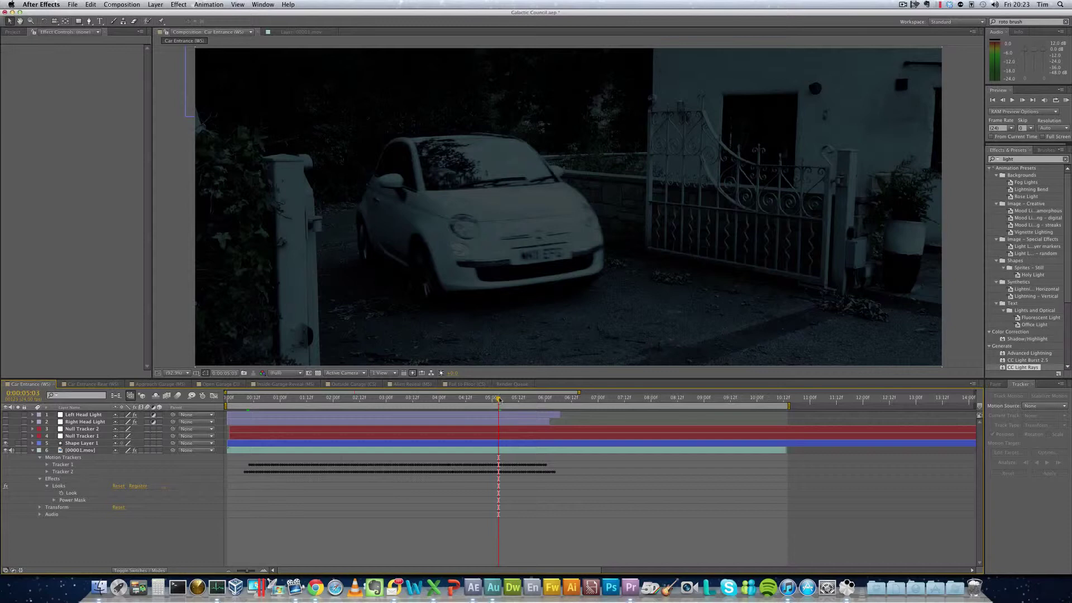
mouse_move(498, 398)
mouse_down()
mouse_move(262, 406)
mouse_move(511, 391)
mouse_move(318, 400)
mouse_move(502, 394)
mouse_move(485, 397)
mouse_up()
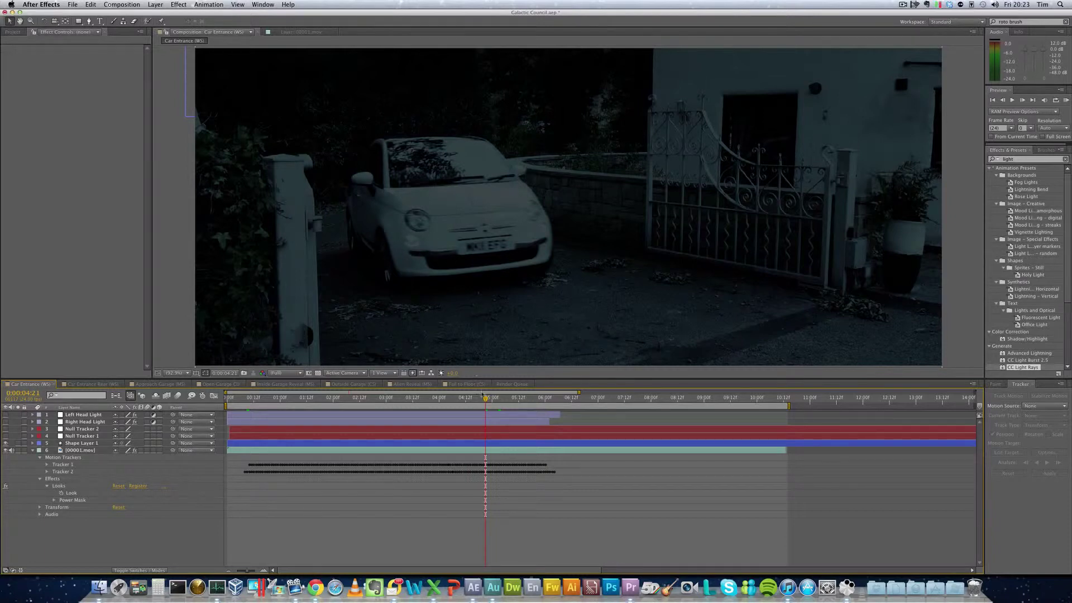
drag(485, 400, 302, 390)
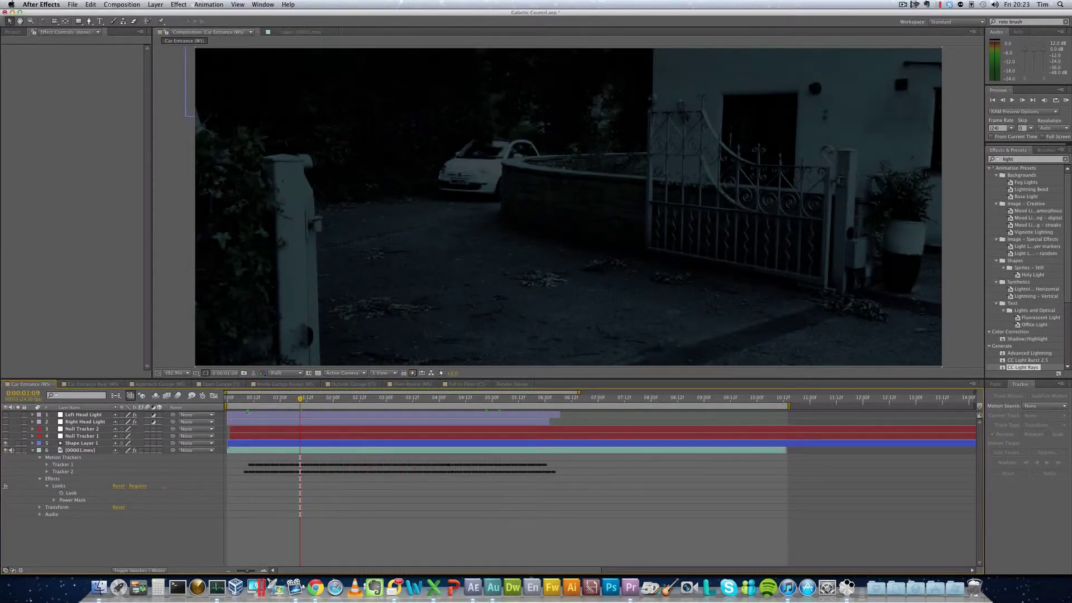
Verify Tracker 1 and Tracker 2 follow the approaching car, then return to Car Entrance at frame 15
double_click(67, 466)
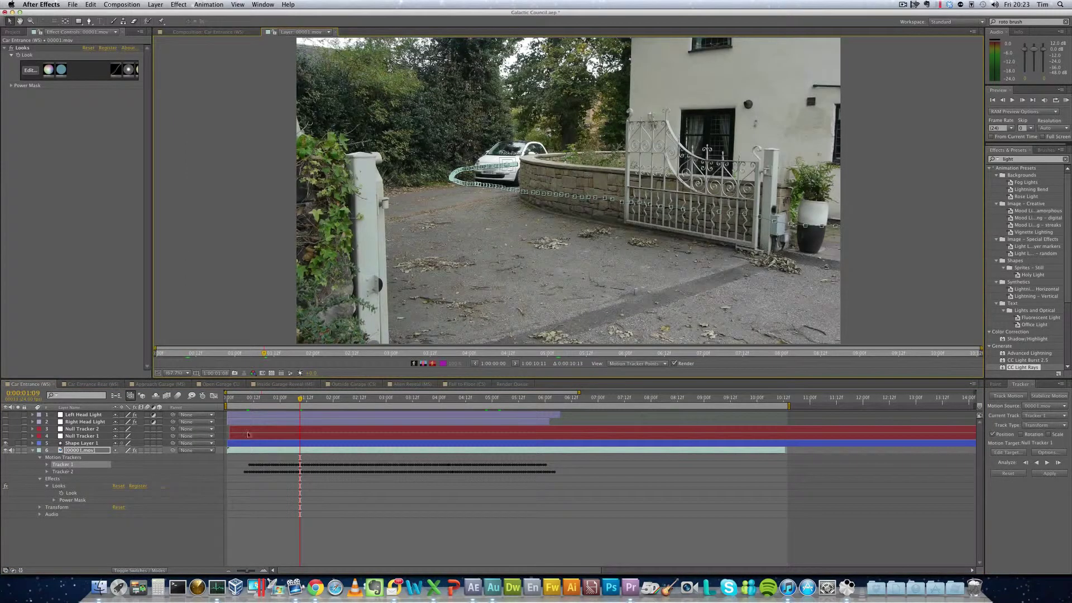
mouse_move(301, 401)
mouse_down()
mouse_move(562, 391)
mouse_move(309, 399)
mouse_up()
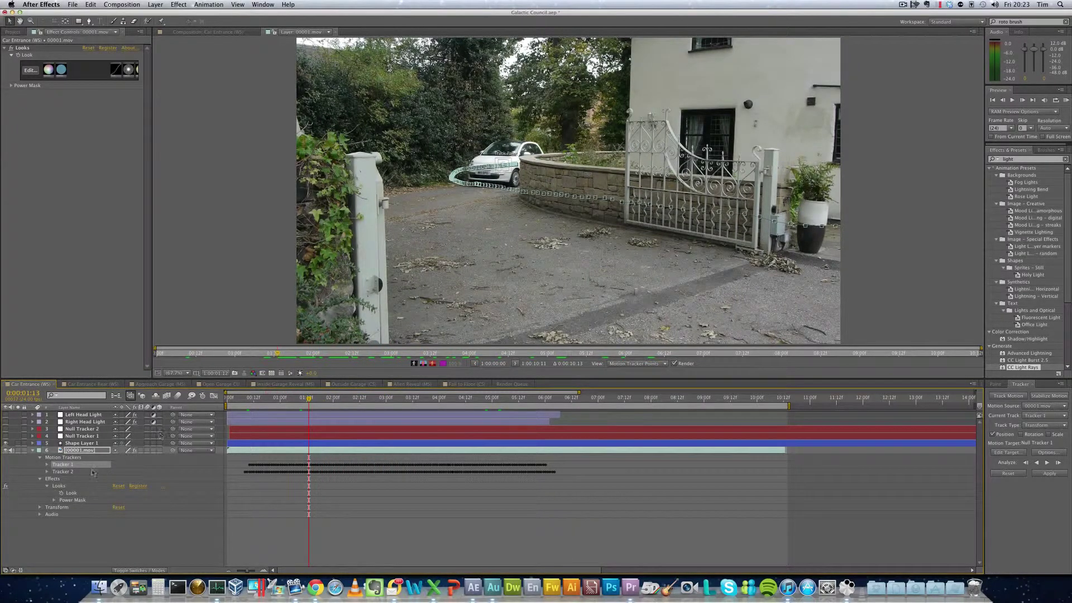
click(62, 471)
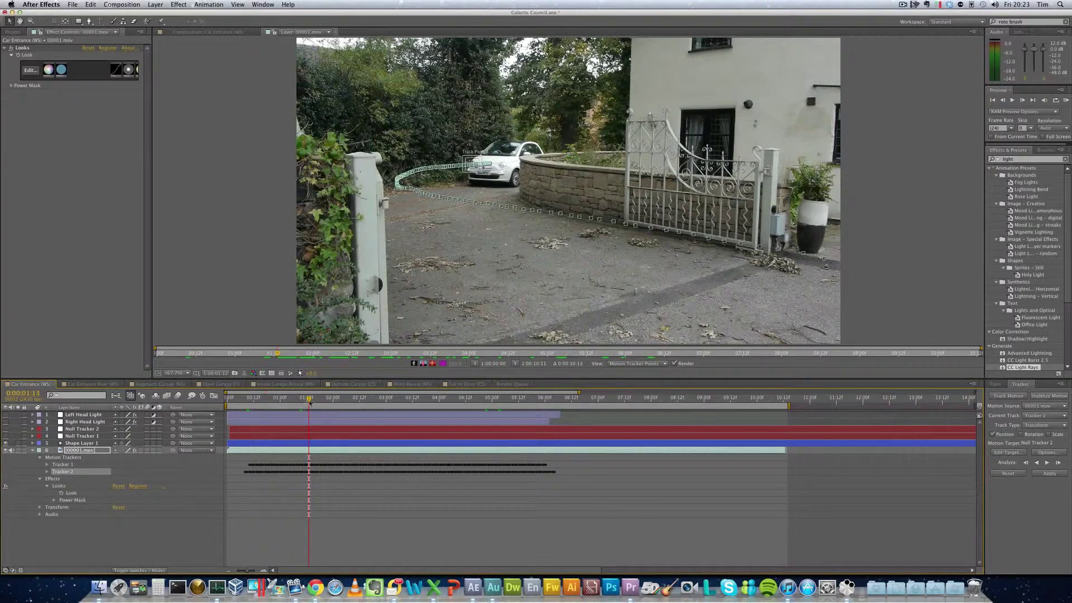
drag(309, 399, 556, 390)
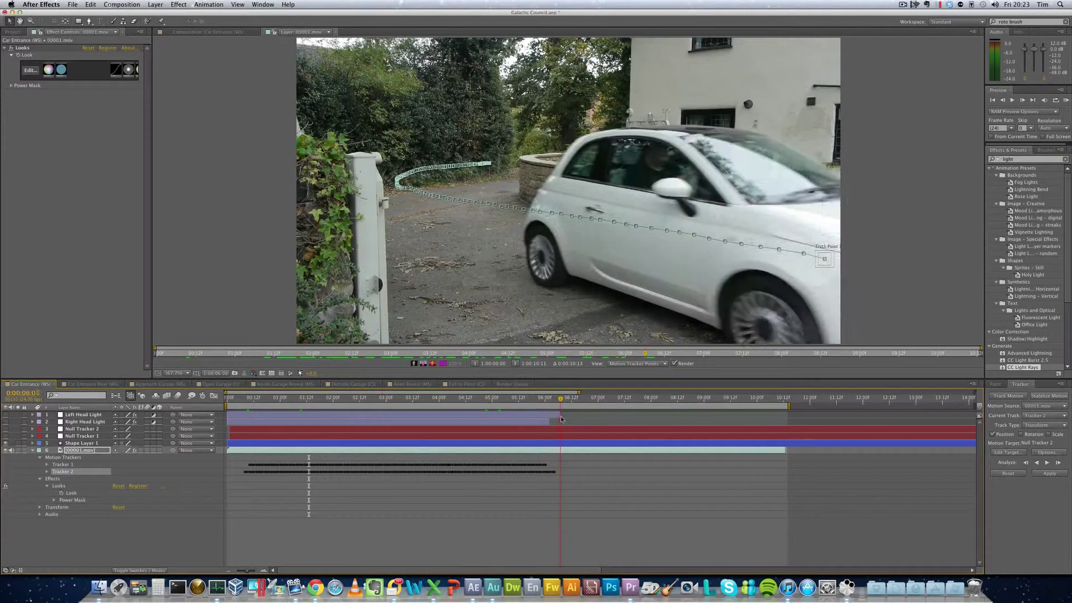
drag(510, 427, 260, 465)
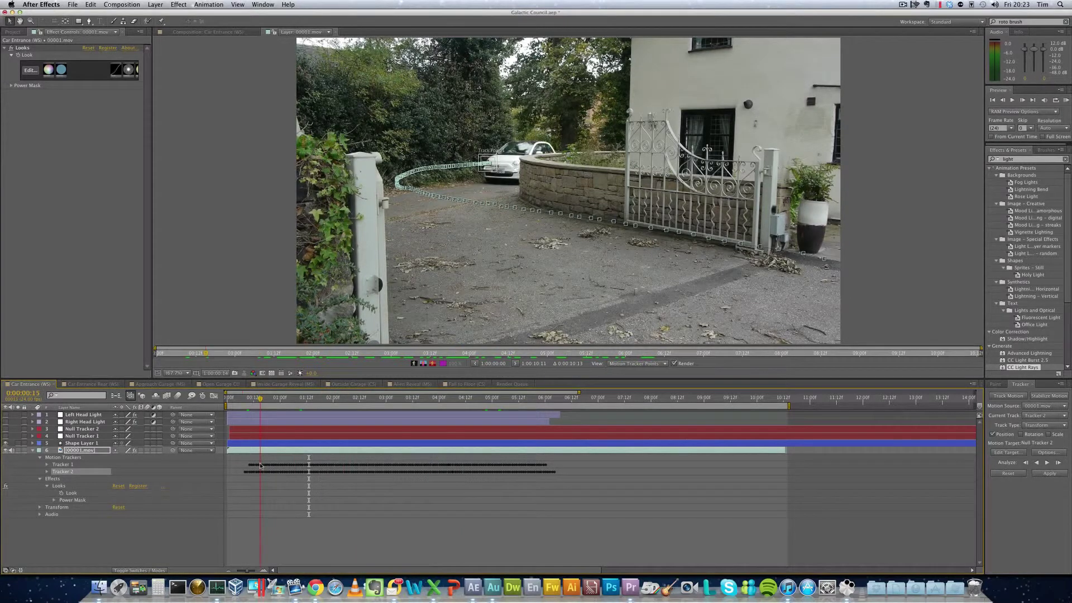
click(215, 31)
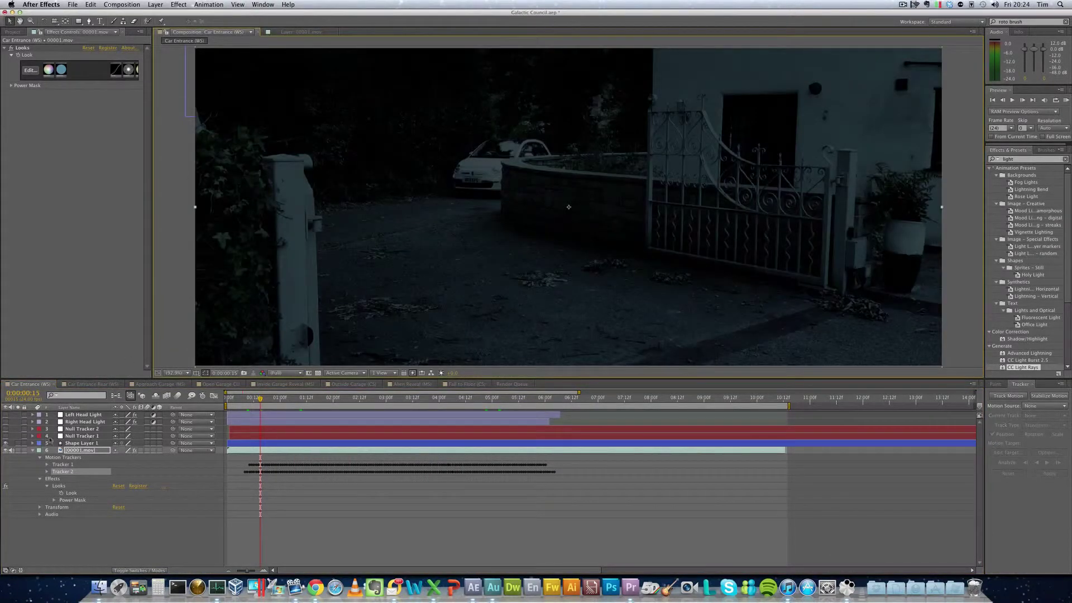
Show Null Tracker 1 and 2 and scrub to confirm they follow the car's headlights
click(23, 440)
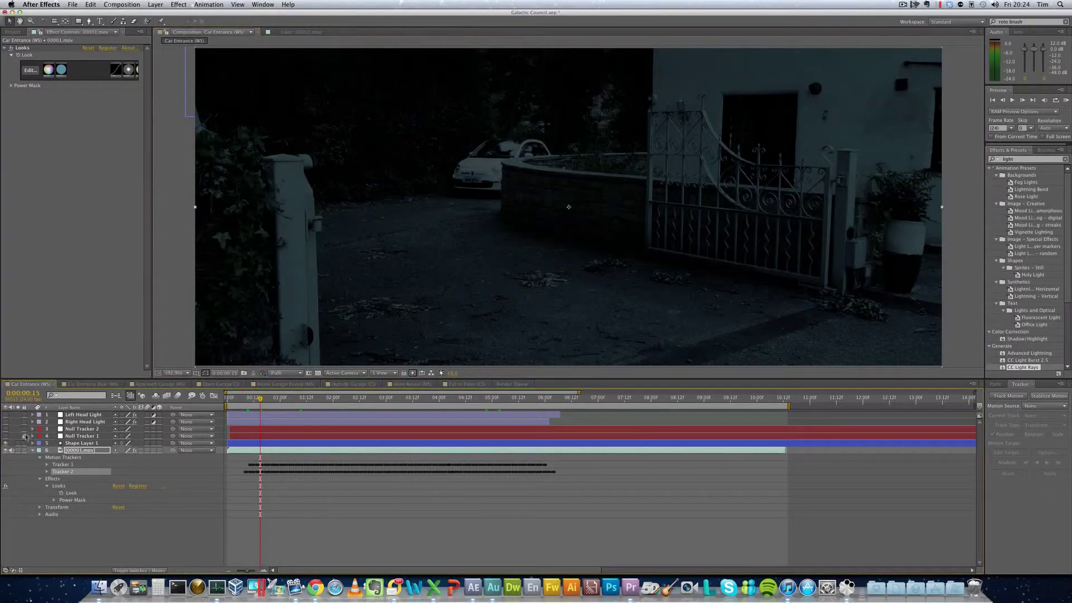
click(6, 429)
click(6, 435)
mouse_move(261, 400)
mouse_down()
mouse_move(524, 405)
mouse_move(246, 412)
mouse_up()
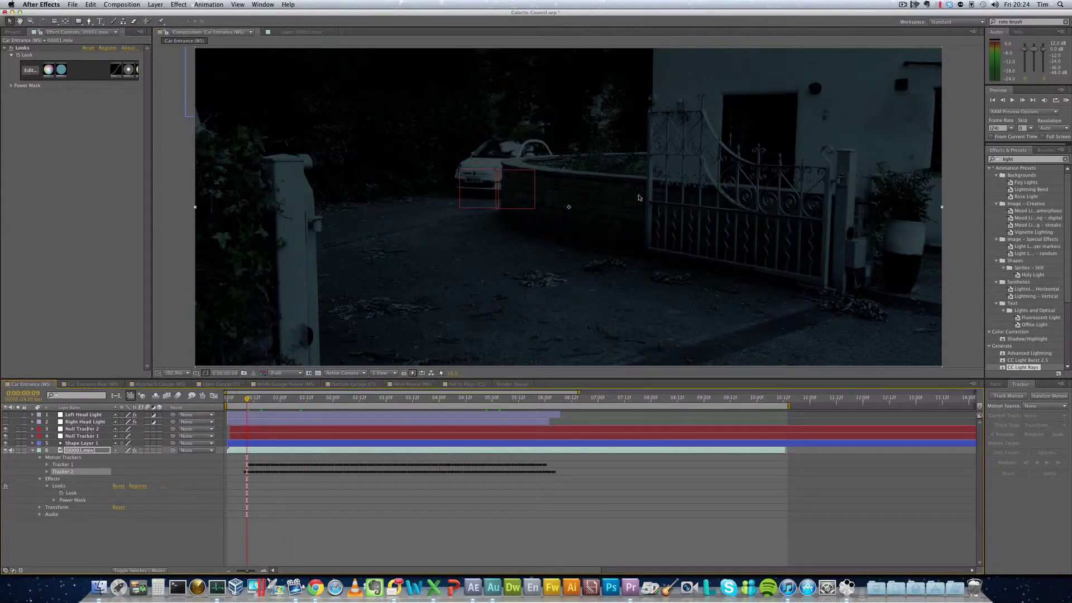
Hide both tracker nulls and turn on the Left Head Light and Right Head Light layers
click(5, 429)
click(5, 436)
click(6, 414)
click(6, 422)
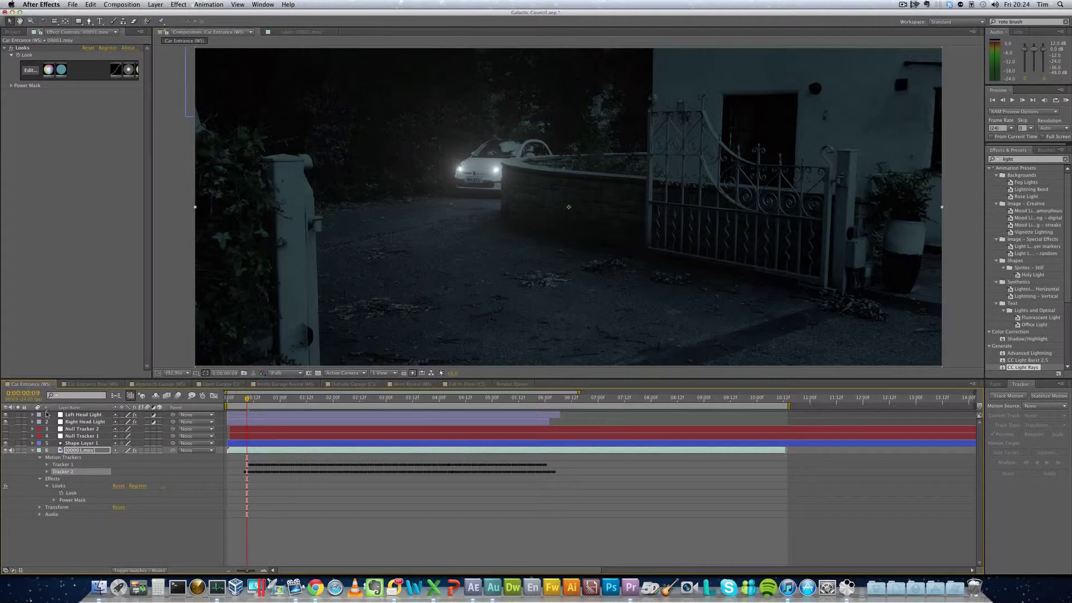
Expand Left Head Light's CC Light Rays effect and select its Intensity, then Radius keyframes
click(33, 415)
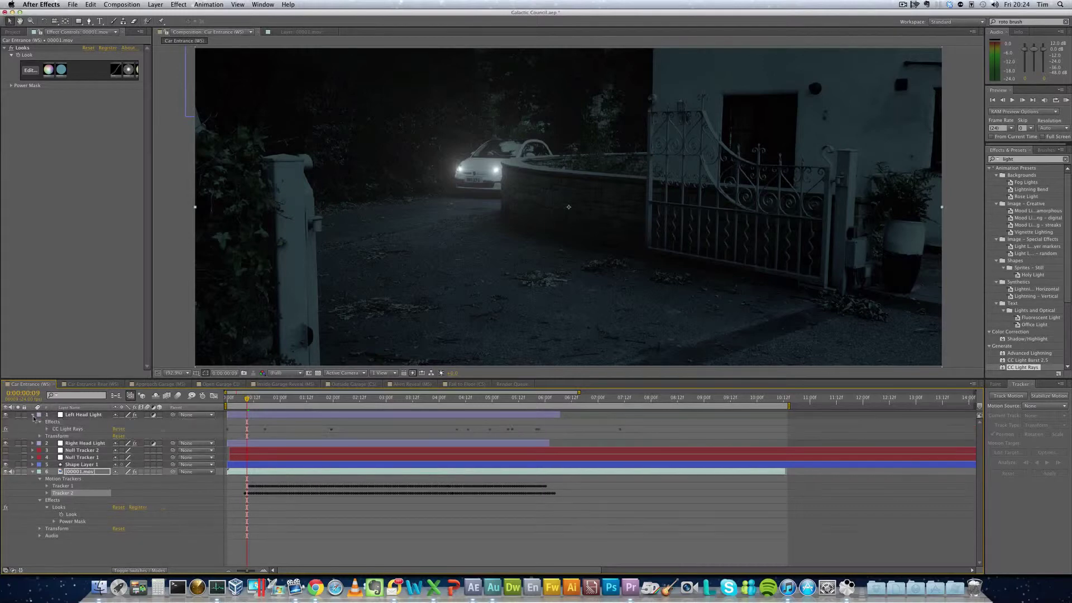
click(76, 430)
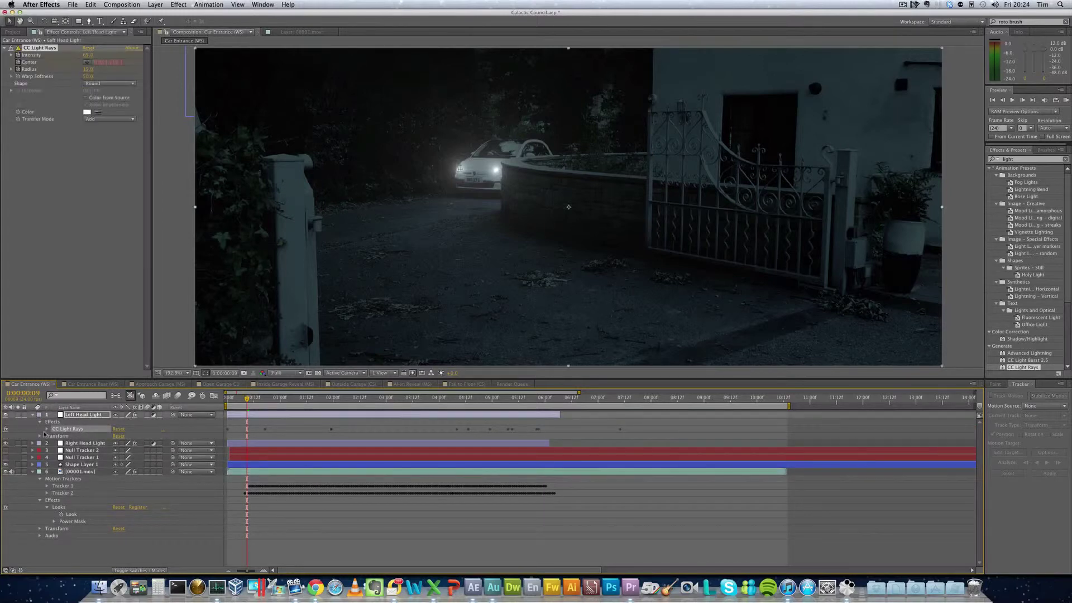
click(265, 433)
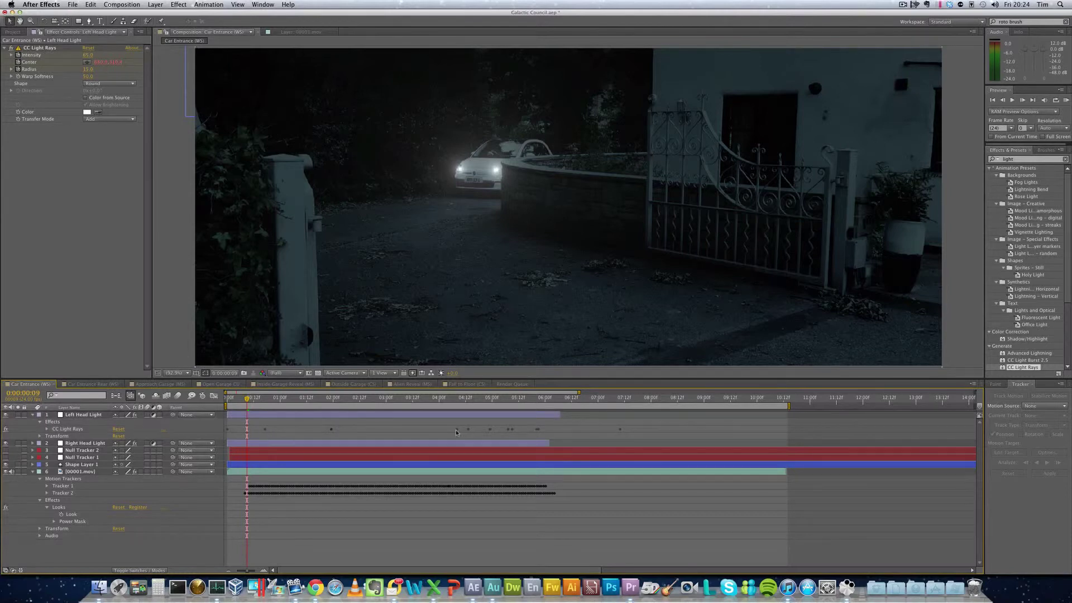
click(48, 430)
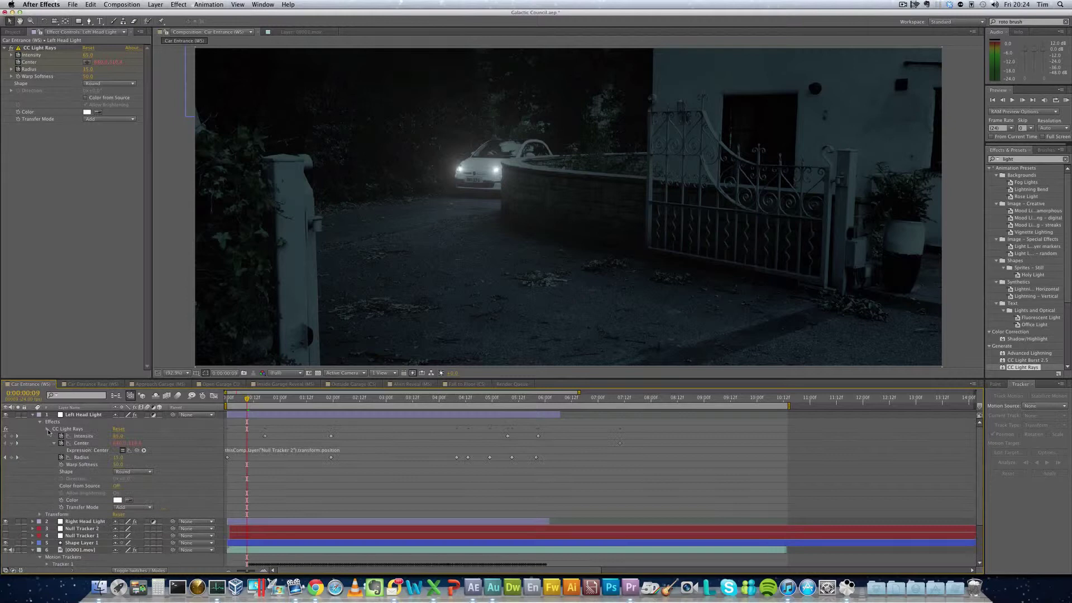
click(87, 437)
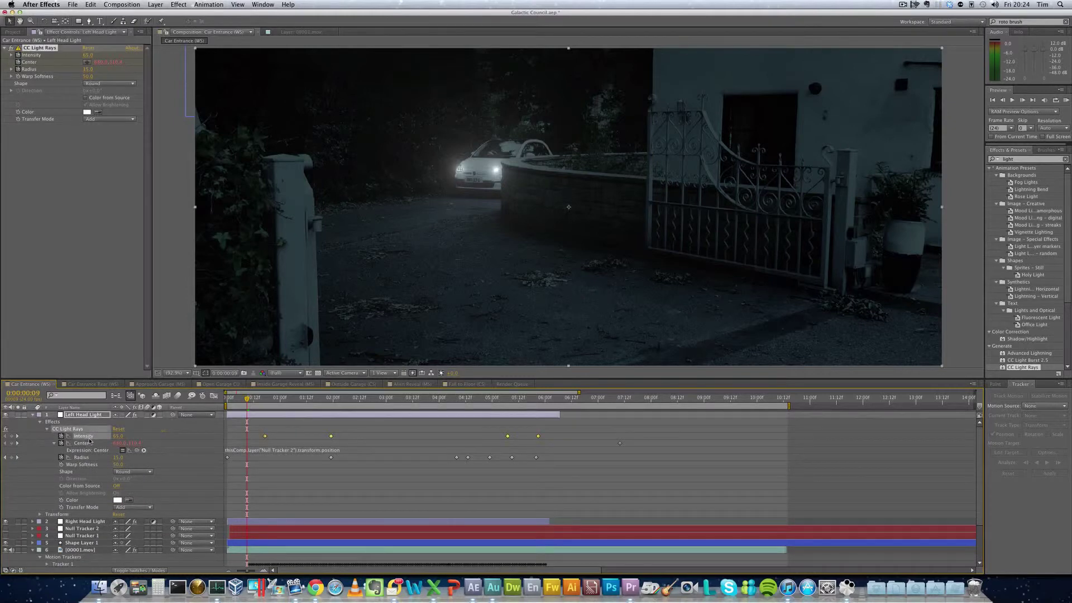
click(83, 458)
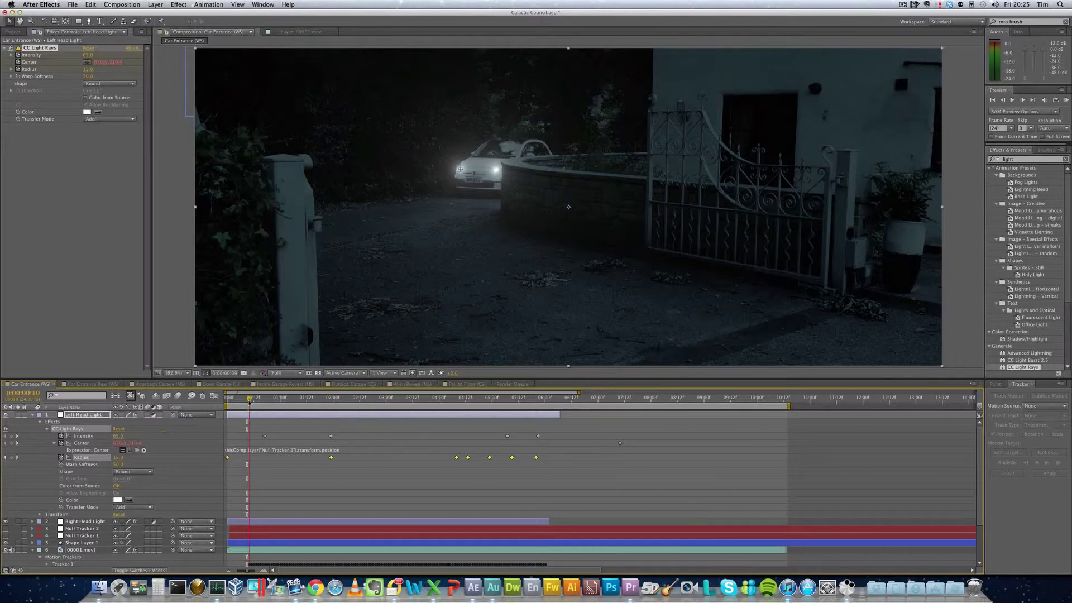
Scrub back and forth through the approach to preview the left headlight glow near and far
drag(249, 401, 479, 397)
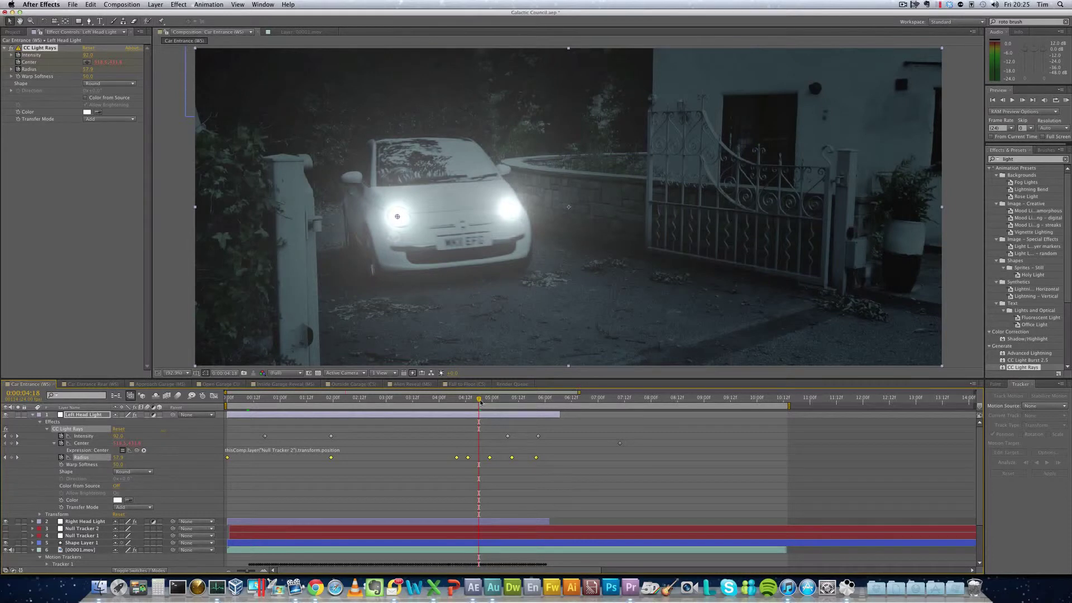
mouse_move(481, 399)
mouse_down()
mouse_move(558, 401)
mouse_move(289, 429)
mouse_move(536, 406)
mouse_move(380, 407)
mouse_move(489, 402)
mouse_move(360, 421)
mouse_move(501, 414)
mouse_move(456, 418)
mouse_move(484, 416)
mouse_up()
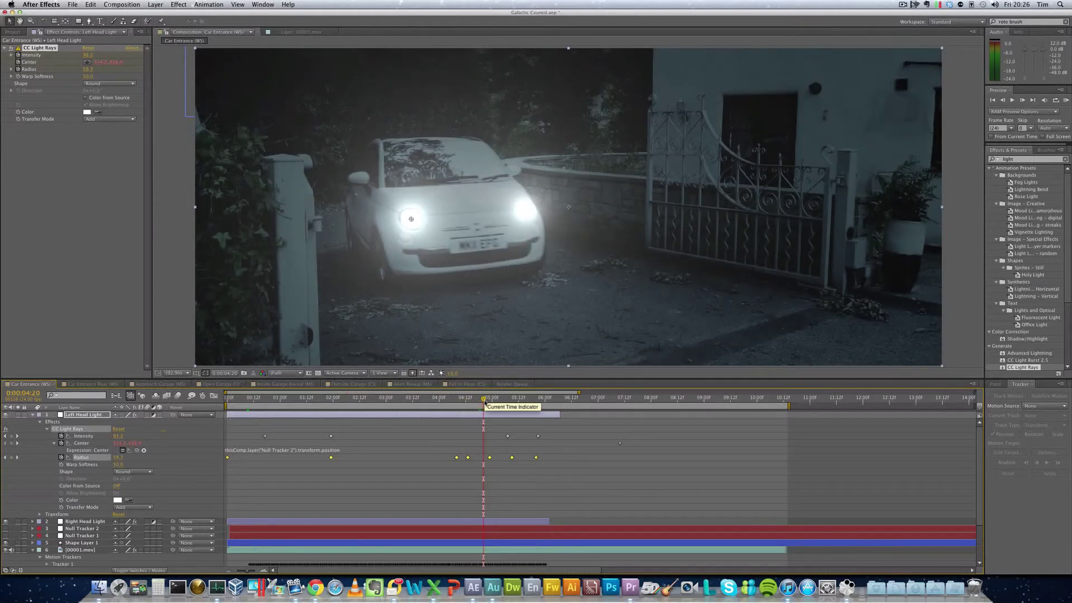
drag(483, 400, 450, 412)
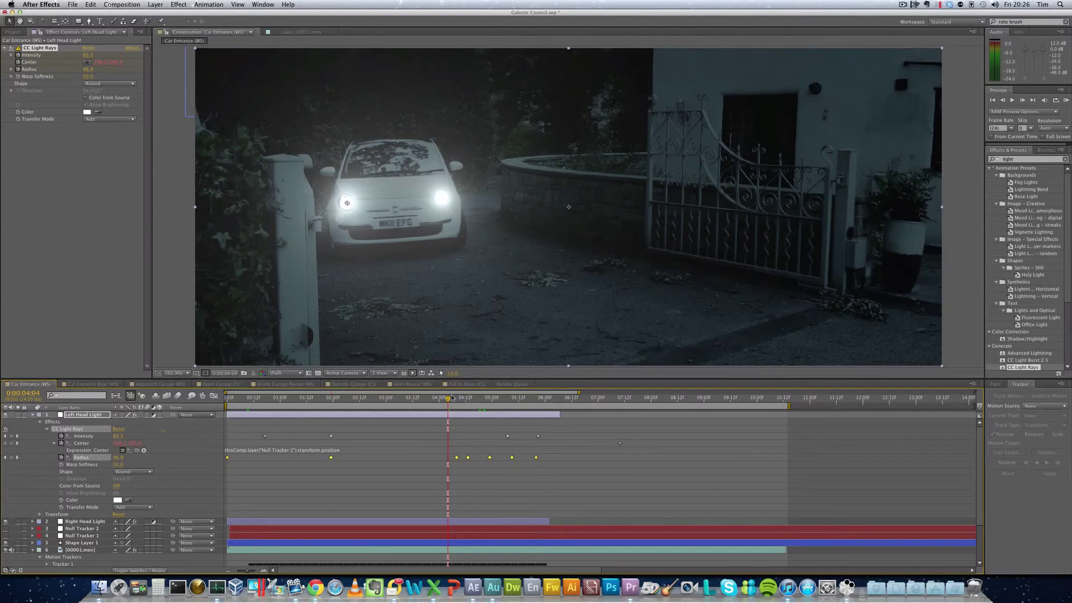
drag(437, 399, 456, 420)
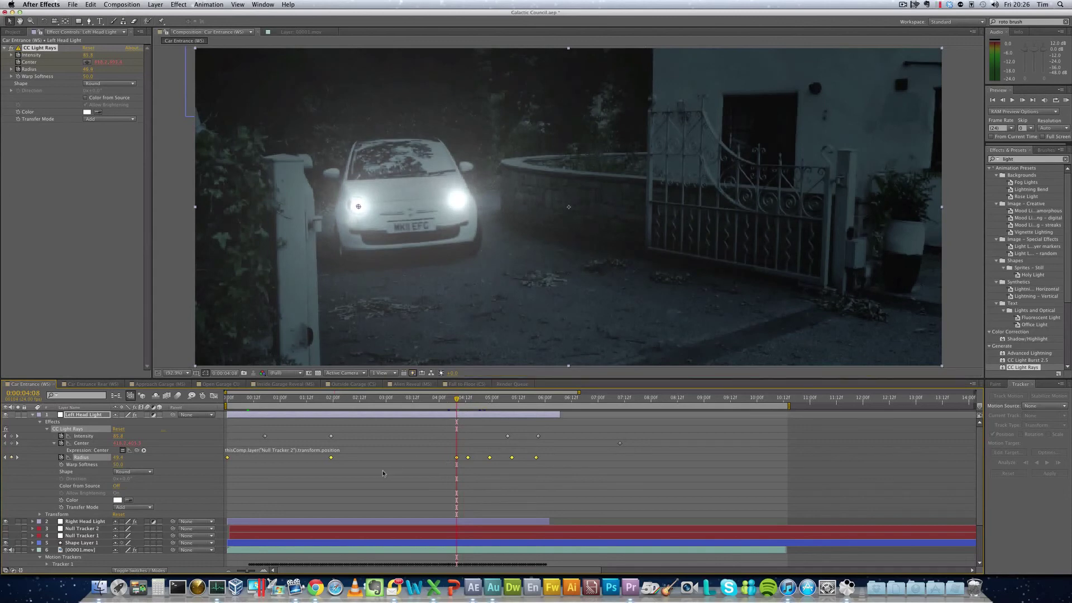